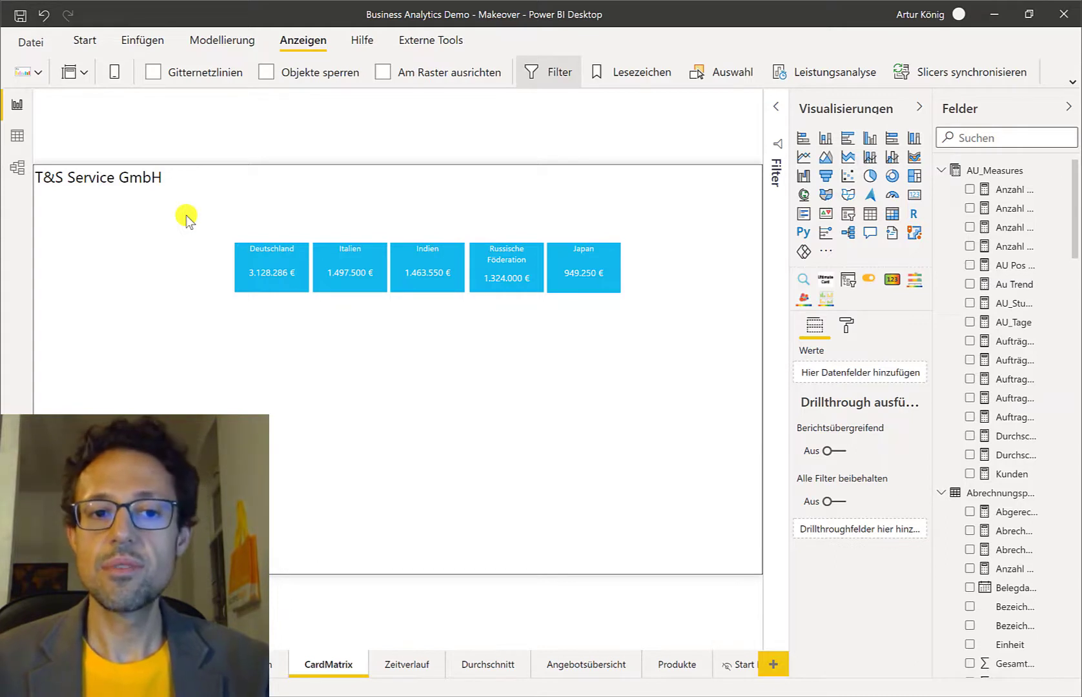
Inspect the visual type and data field behind the Italien card.
mouse_move(294, 259)
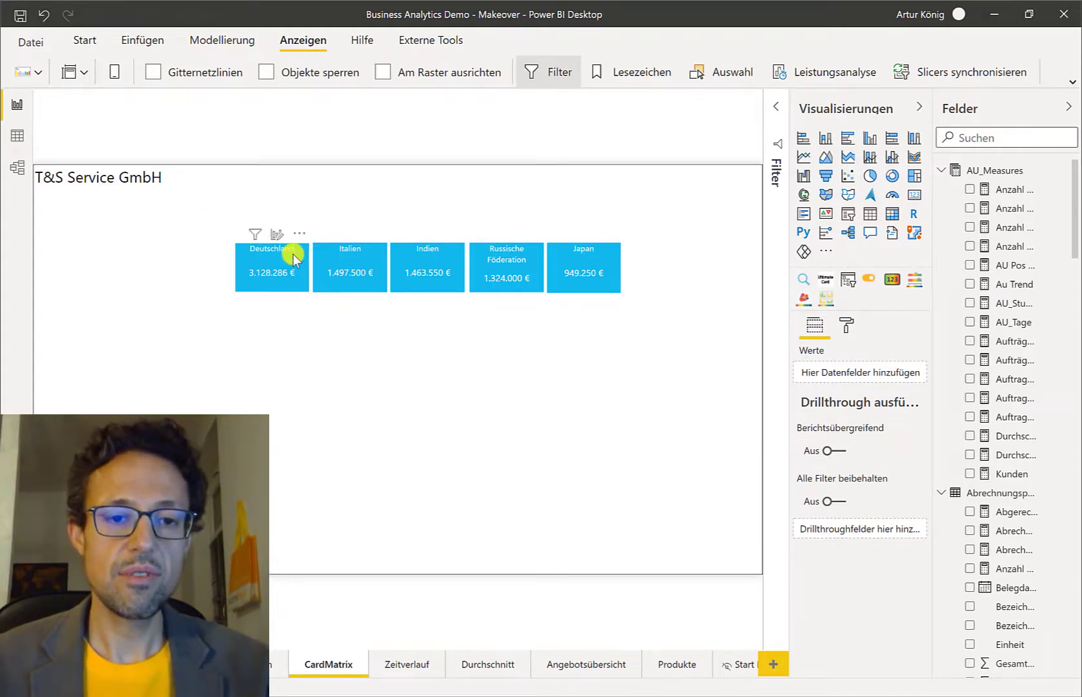
left_click(375, 253)
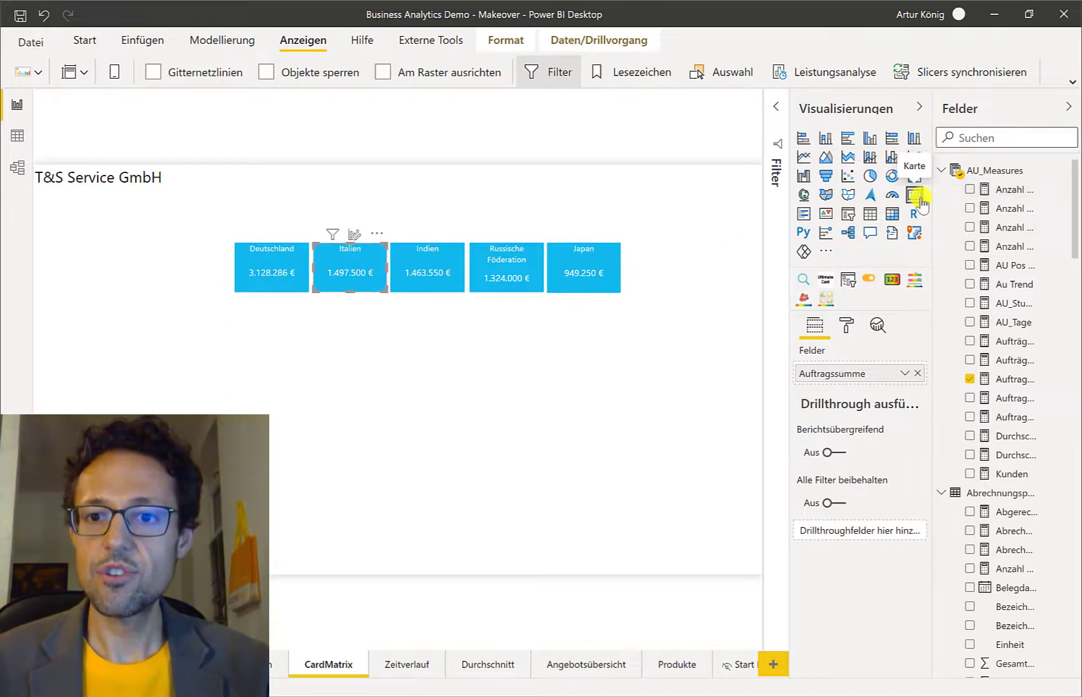
left_click(602, 205)
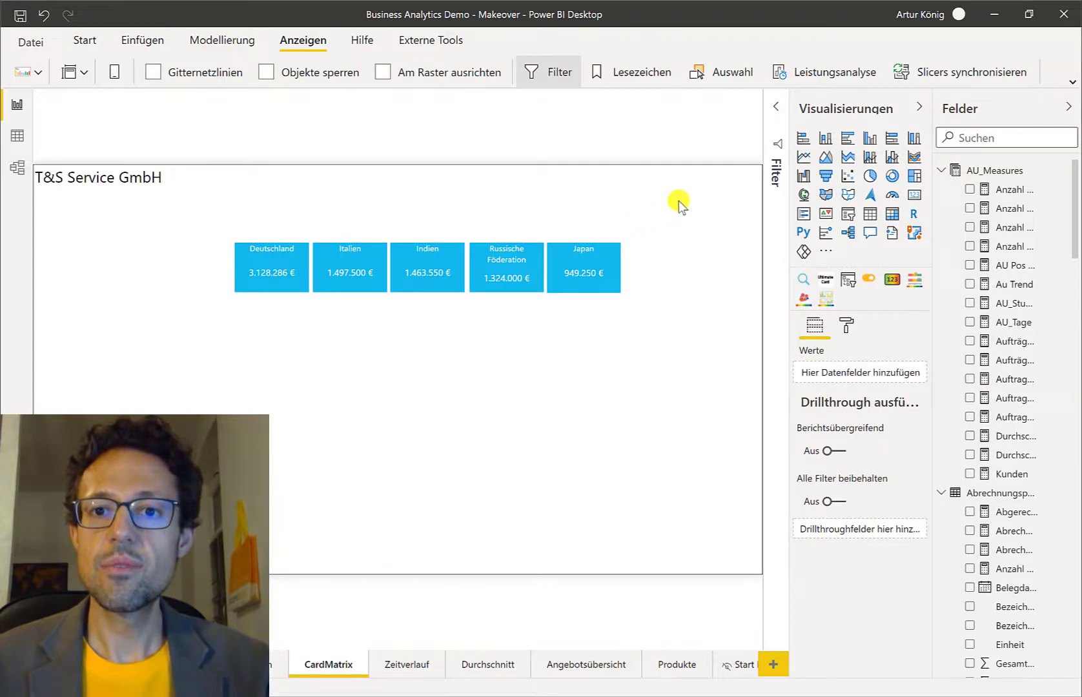
Record the load times of all visuals on the CardMatrix page with the performance analyzer, then end the recording and close the analyzer.
left_click(817, 76)
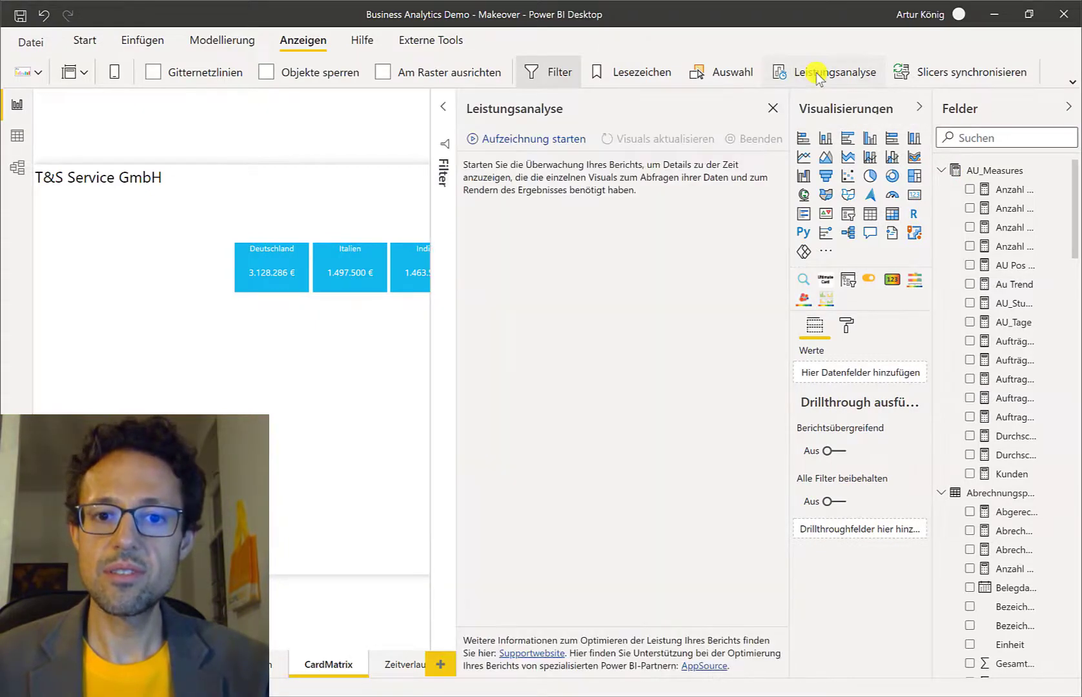
left_click(526, 139)
left_click(659, 141)
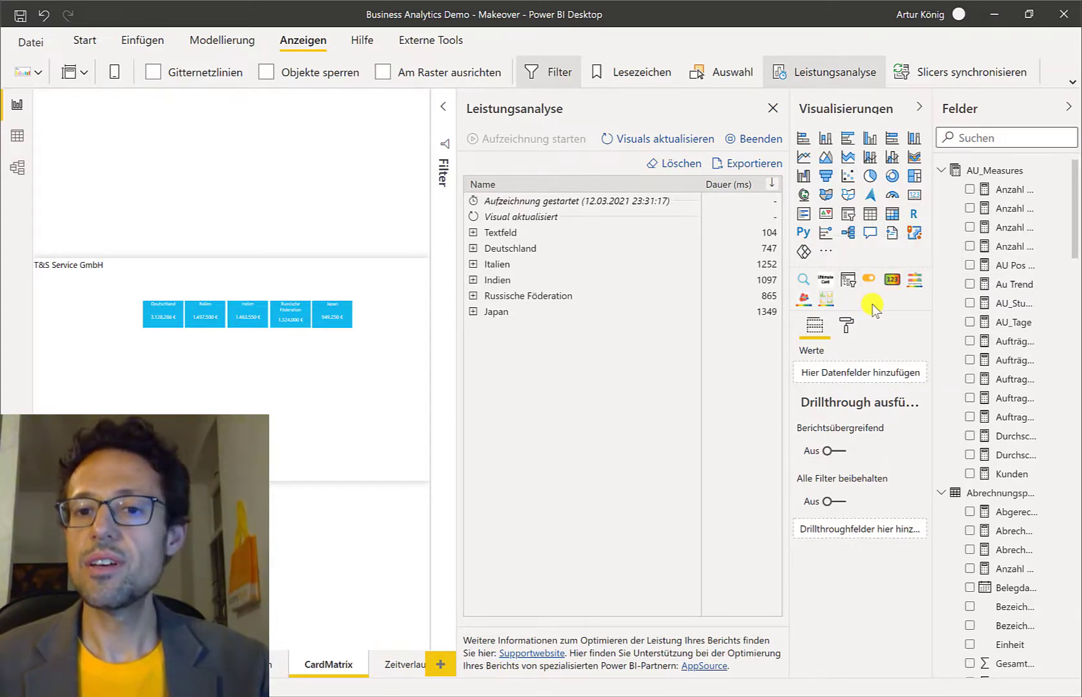
left_click(752, 142)
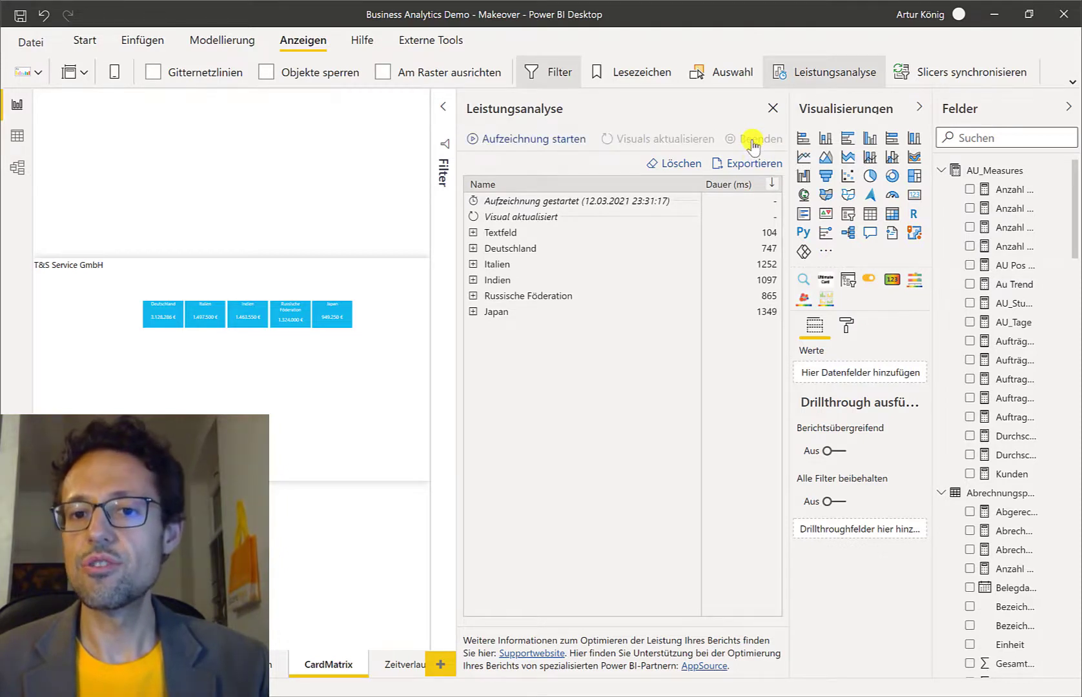
left_click(773, 109)
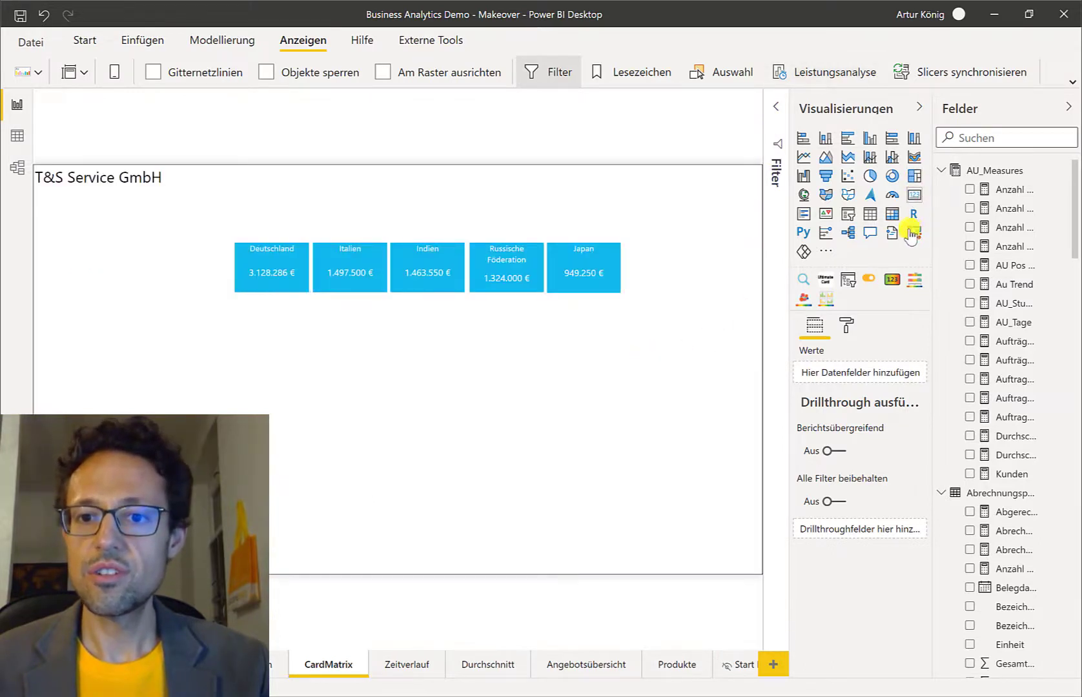
Insert a matrix visual and size it into a wide block directly below the row of country cards.
left_click(892, 216)
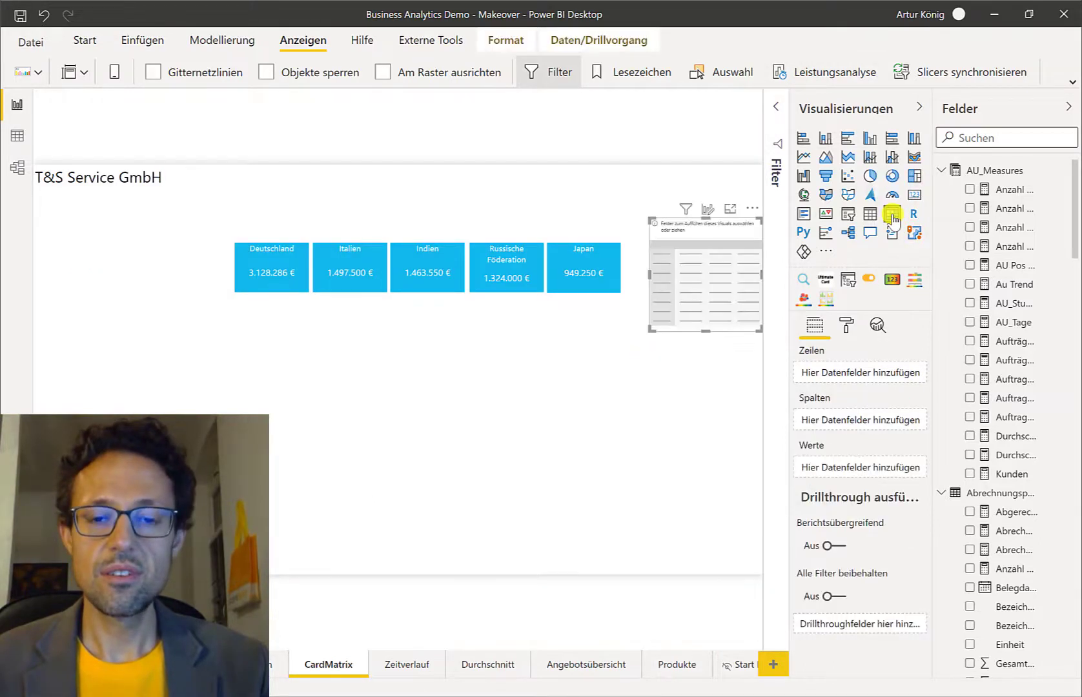
left_click_drag(650, 219, 235, 308)
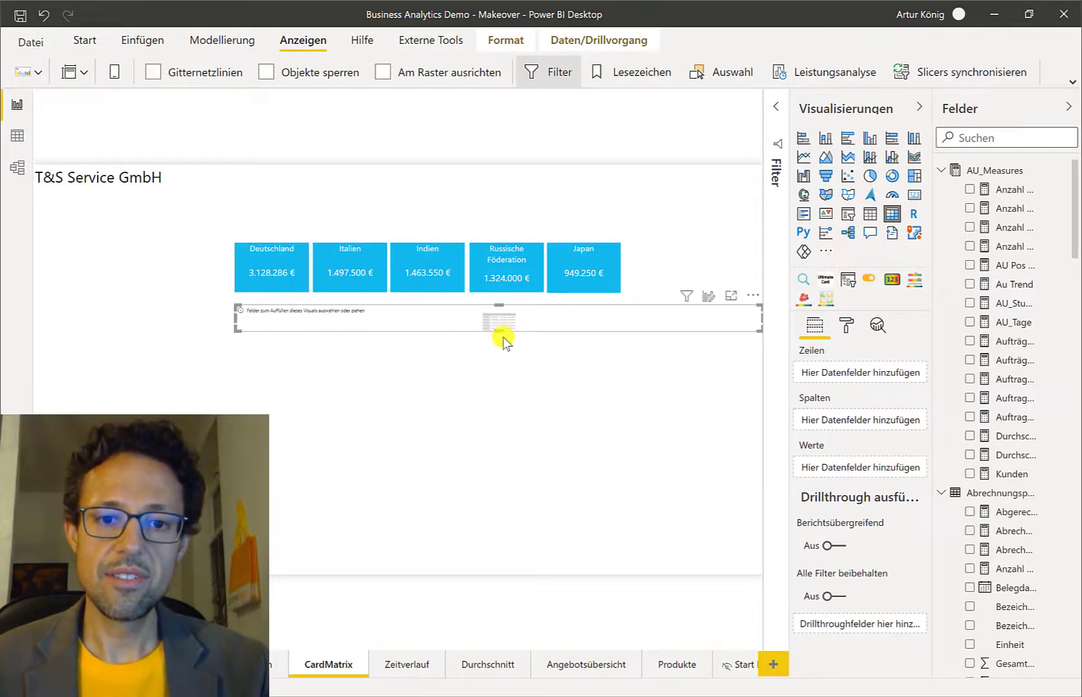
left_click_drag(499, 330, 490, 407)
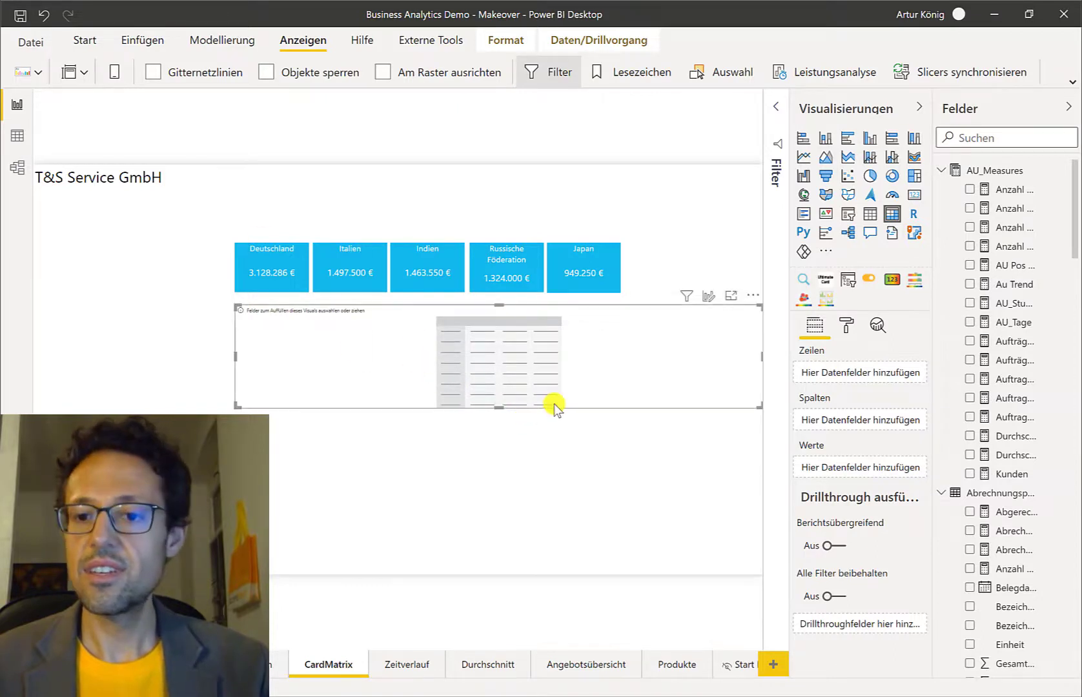
Fill the matrix with Auftragssumme as its value and Land as its columns.
left_click(969, 379)
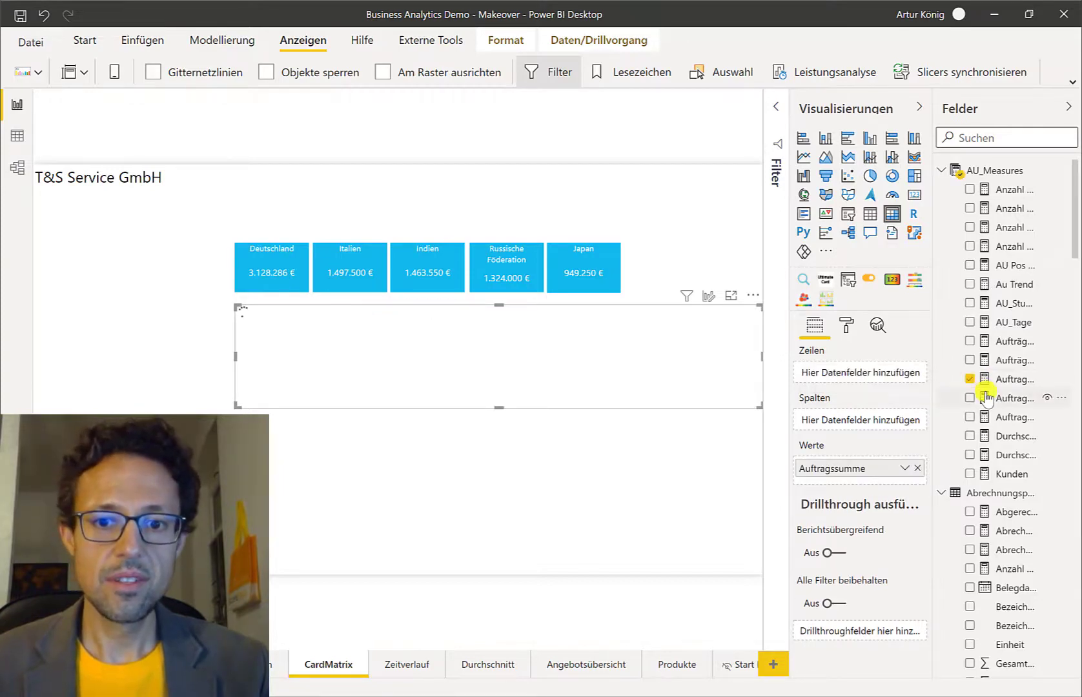
scroll(992, 423, "down", 15)
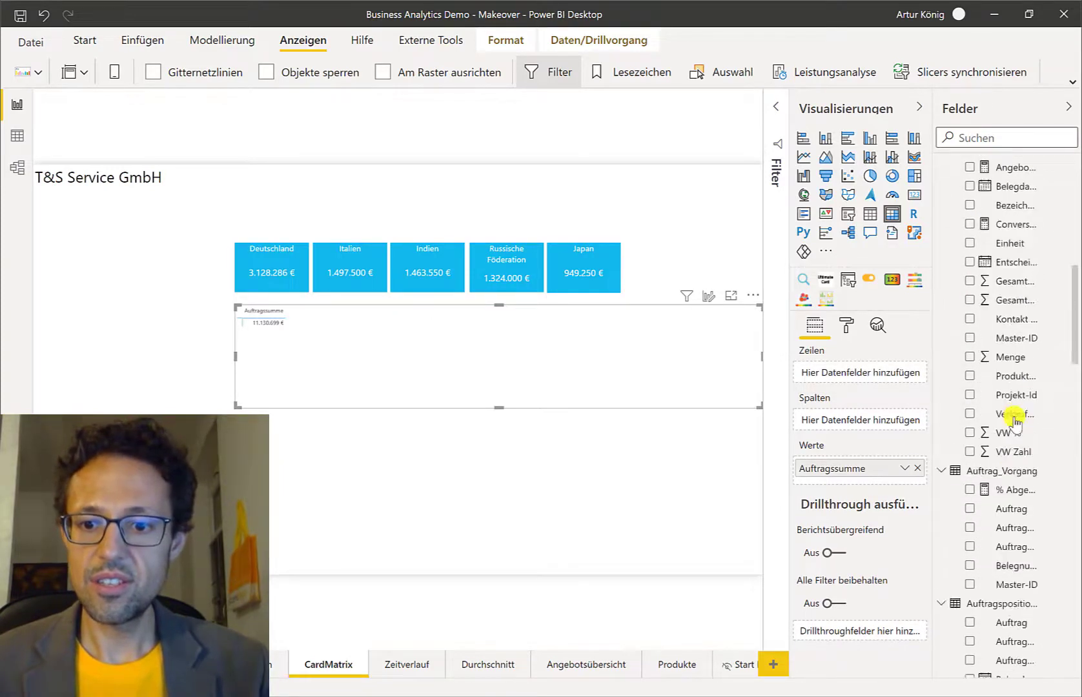
scroll(1026, 429, "down", 10)
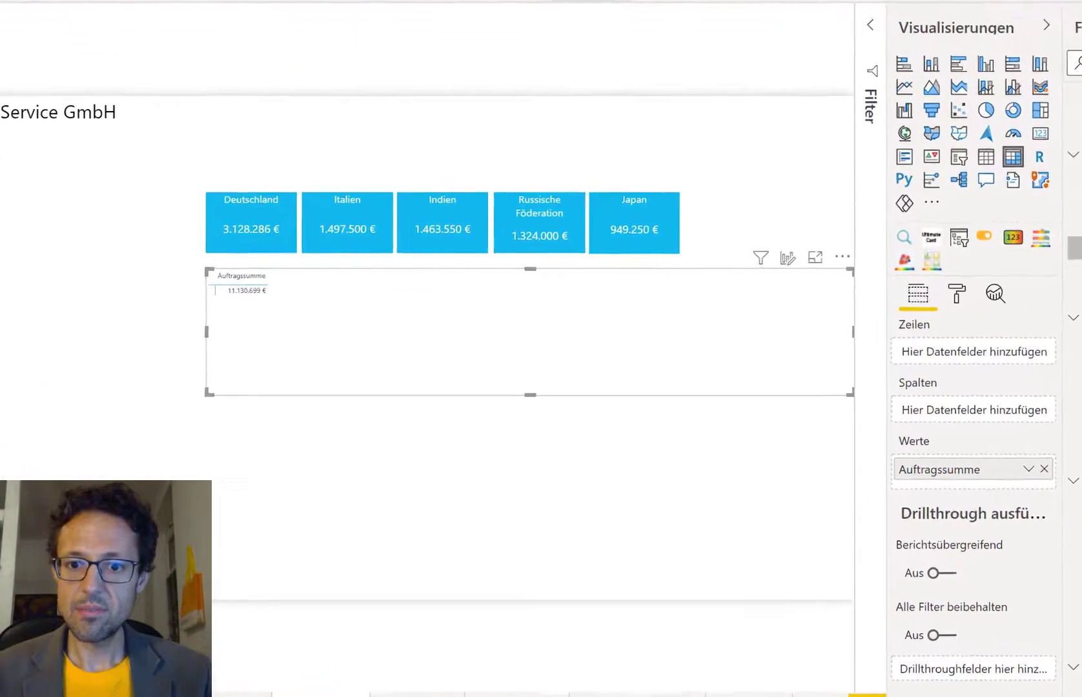
left_click_drag(1003, 364, 957, 426)
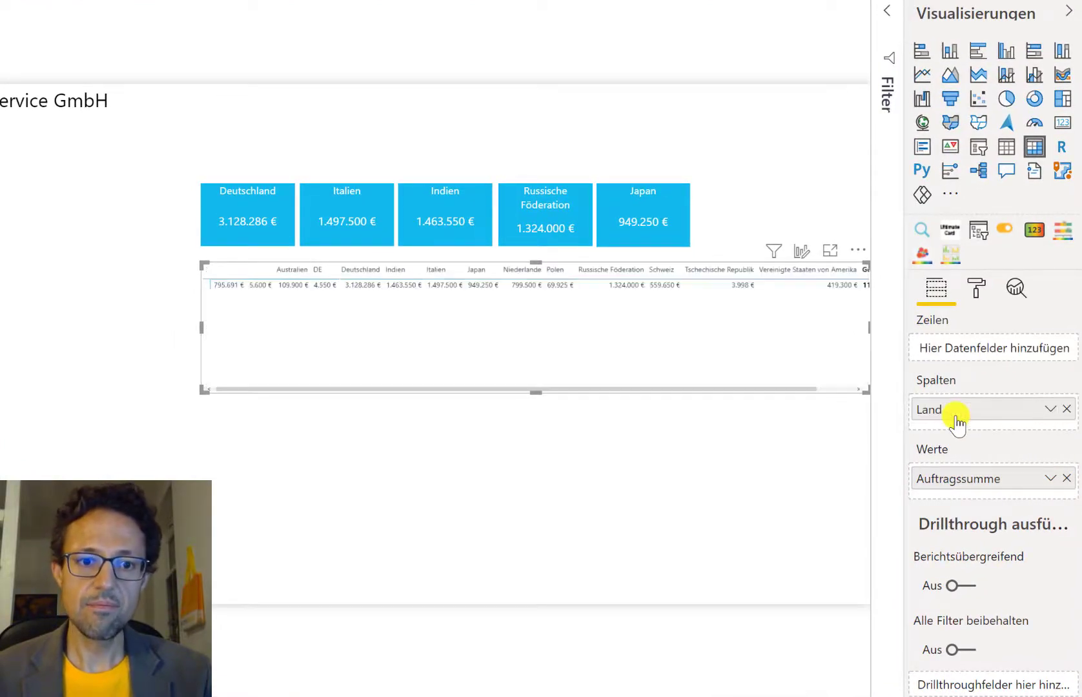
Sort the matrix's country columns by Auftragssumme from highest to lowest.
left_click(858, 253)
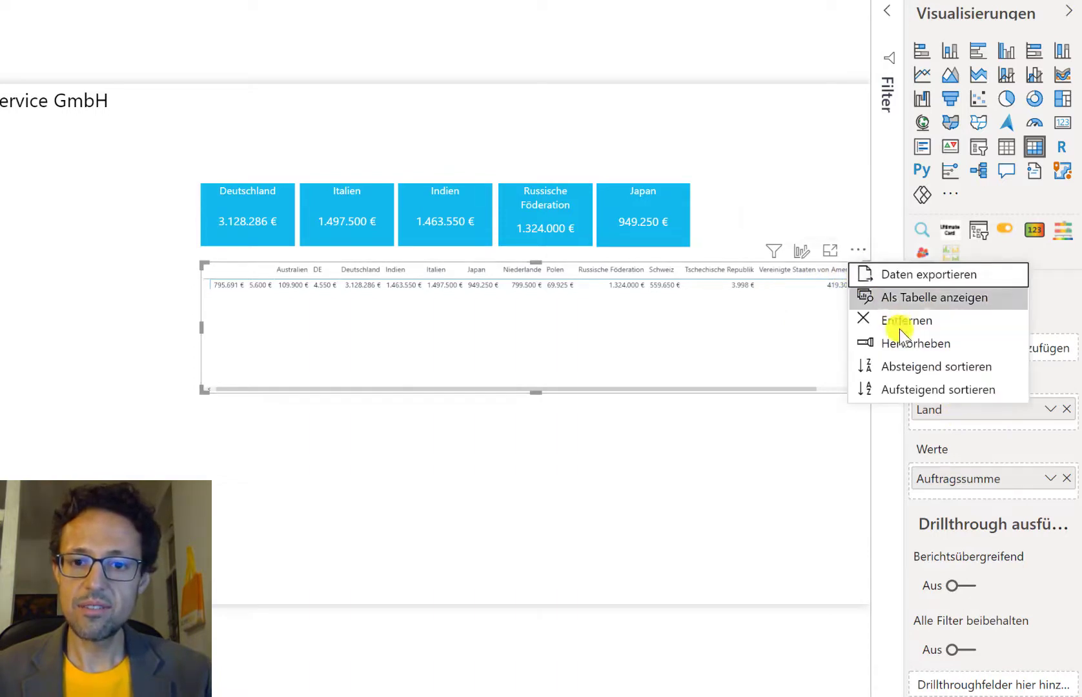
left_click(907, 387)
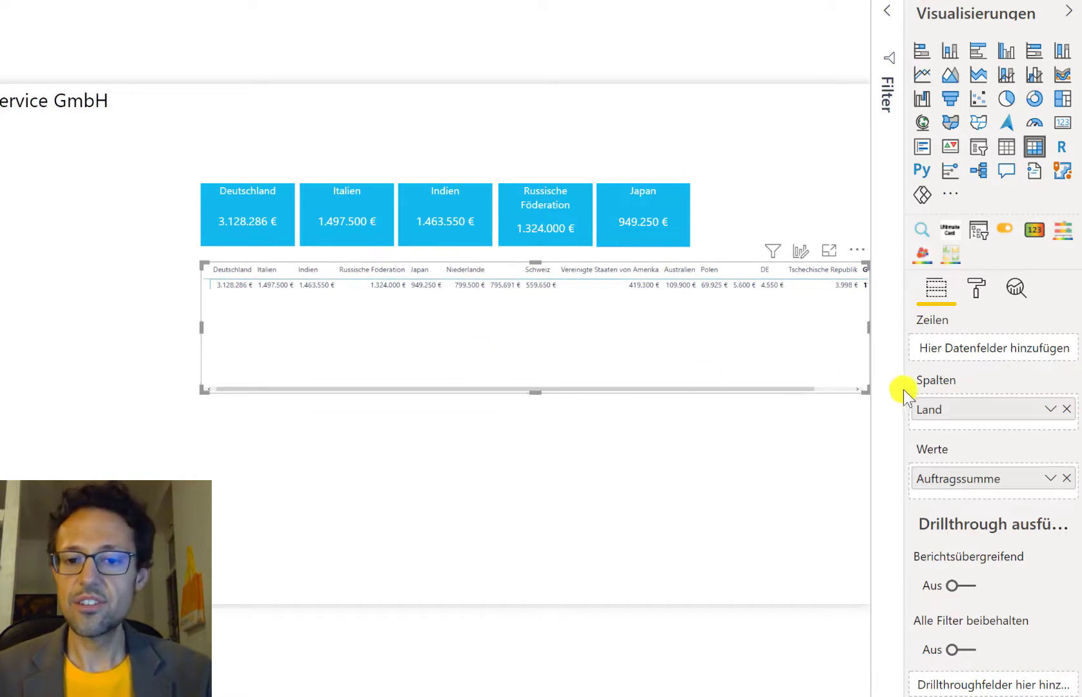
left_click(740, 424)
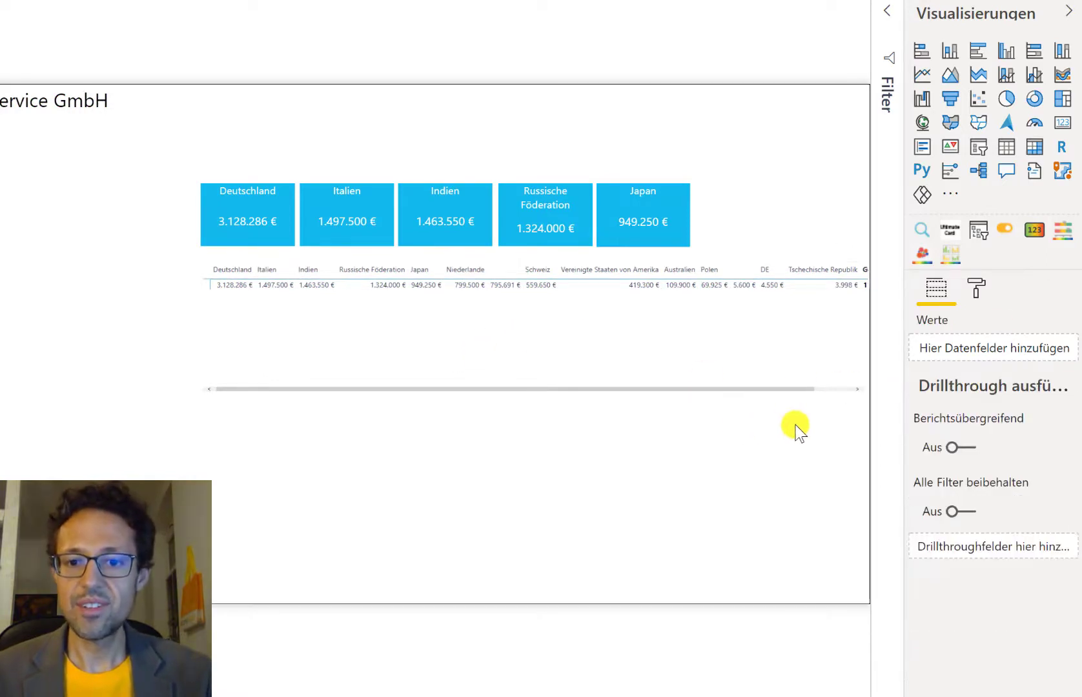
Format the matrix values with white font and the light blue theme colour of the cards as background.
left_click(975, 288)
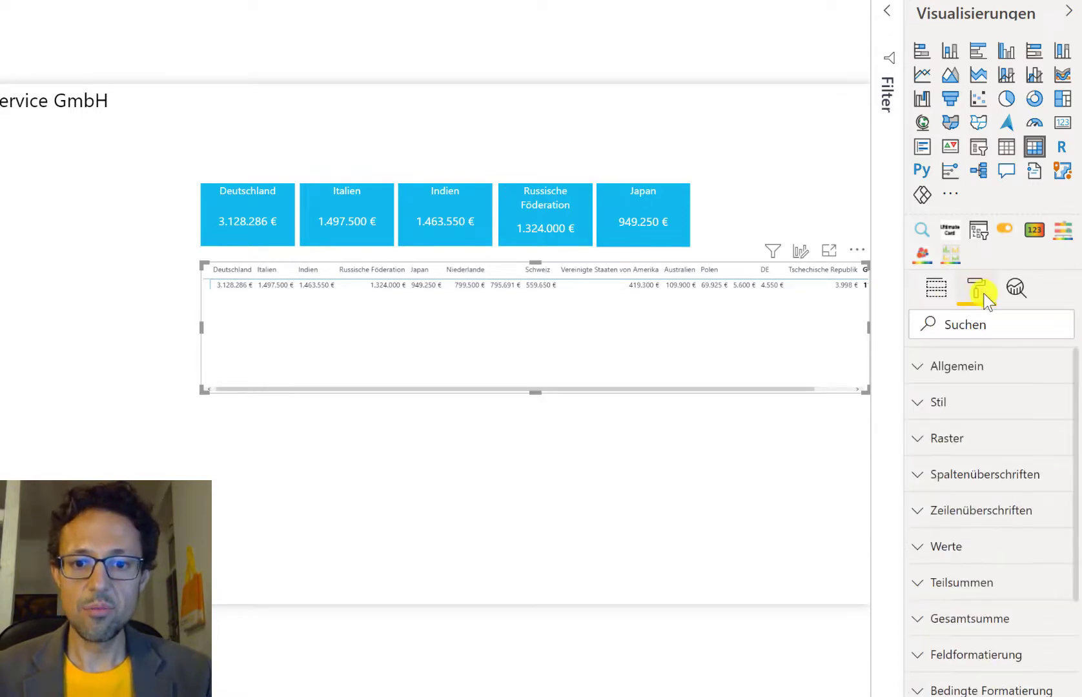
left_click(923, 549)
scroll(978, 578, "down", 3)
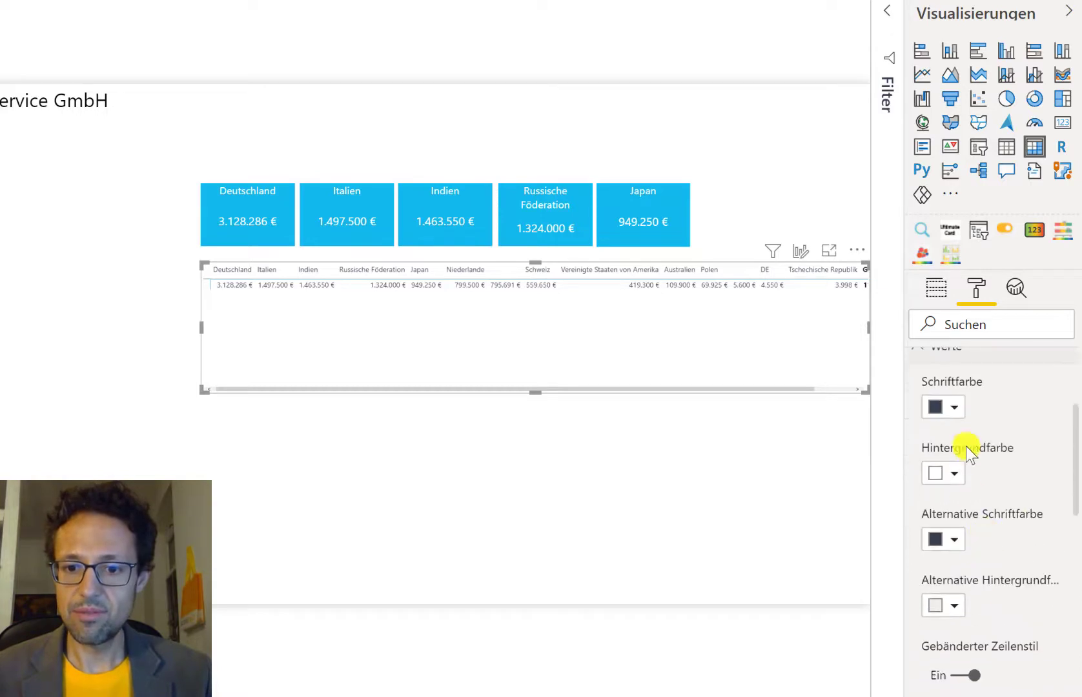
left_click(954, 410)
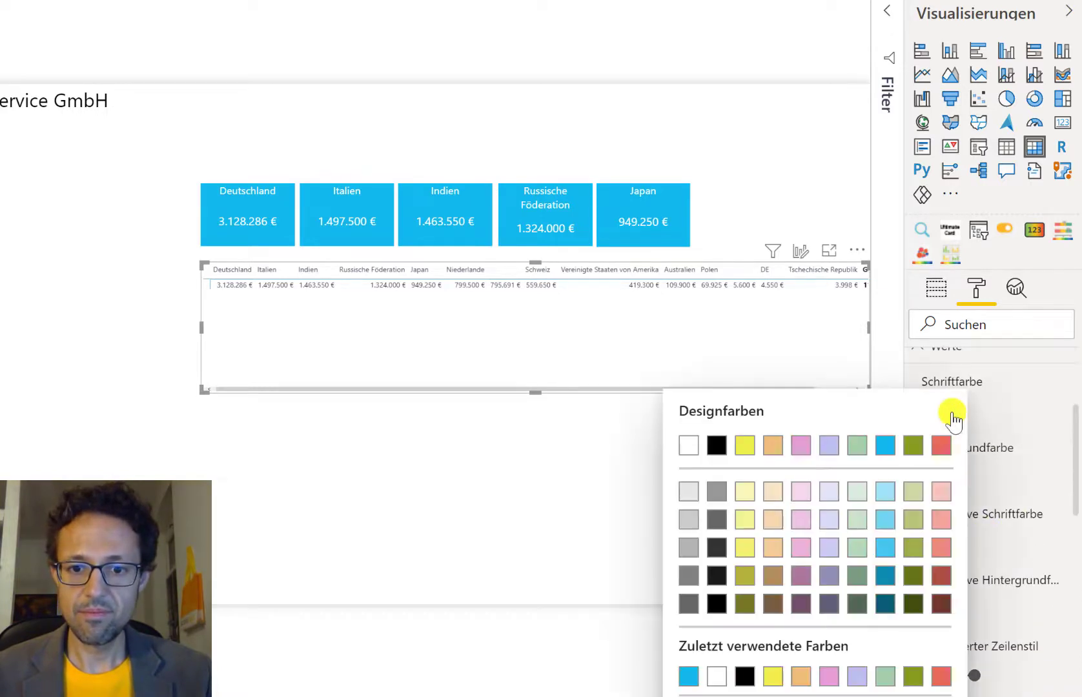
left_click(696, 446)
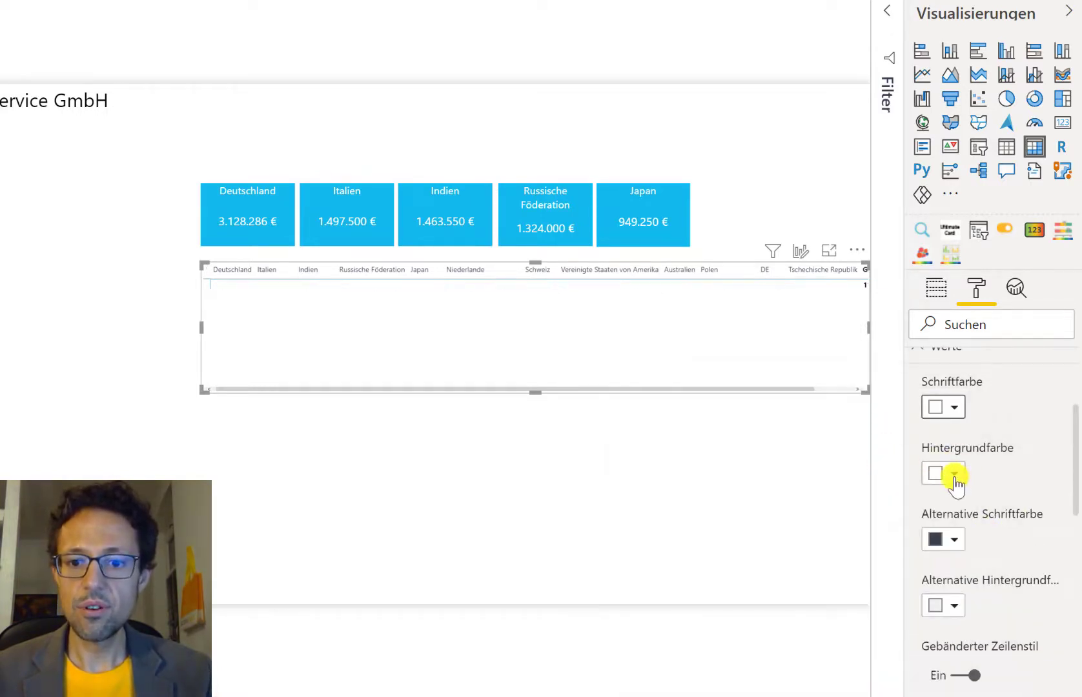
left_click(954, 475)
left_click(889, 156)
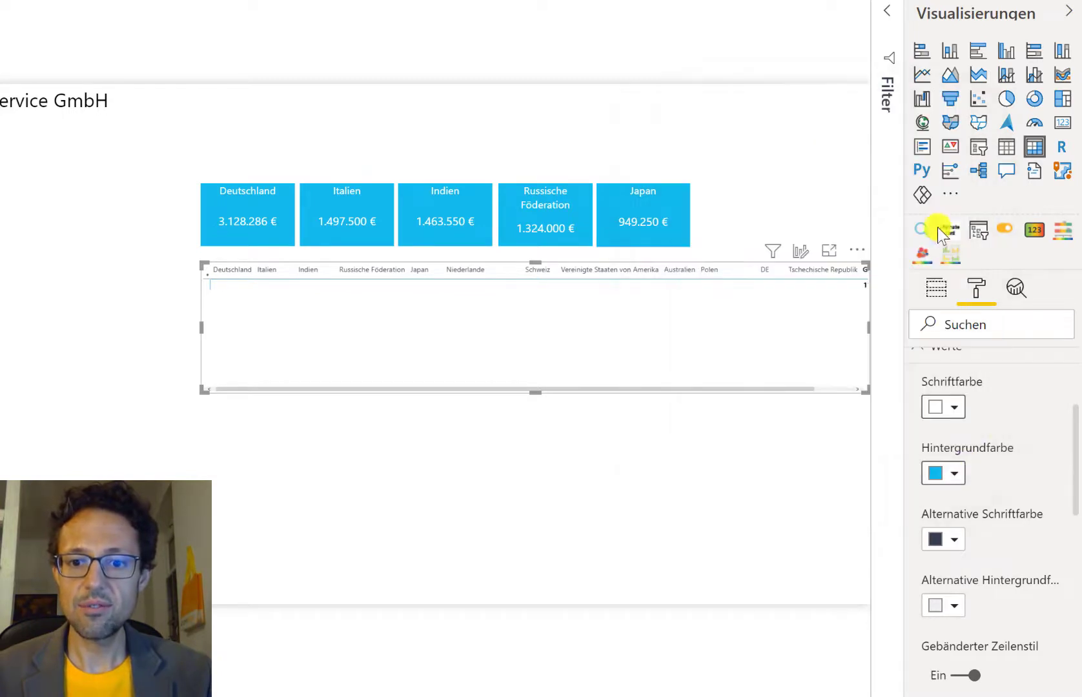
Set the text size of the matrix values to 18 pt.
scroll(994, 497, "down", 1)
scroll(997, 510, "down", 3)
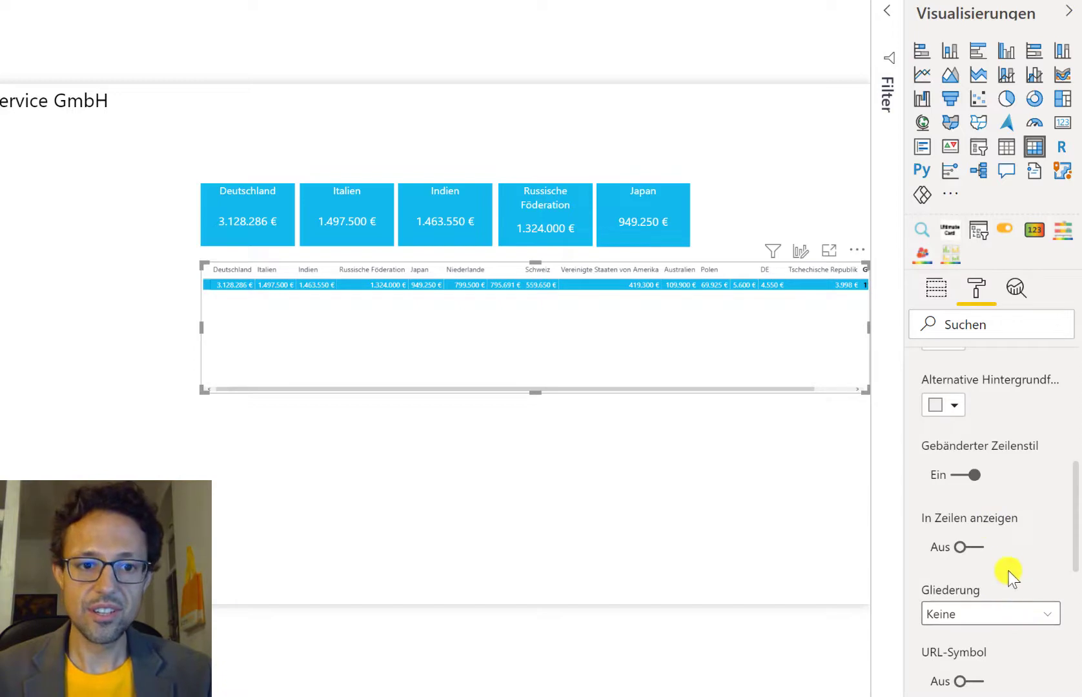
scroll(1007, 553, "down", 3)
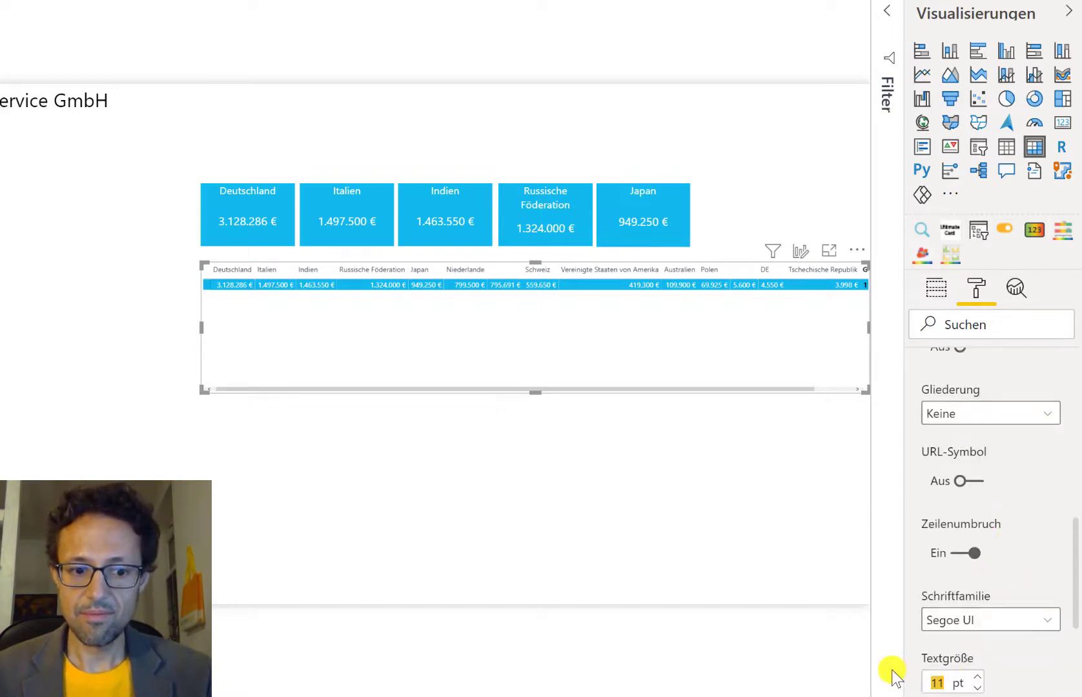
type("8")
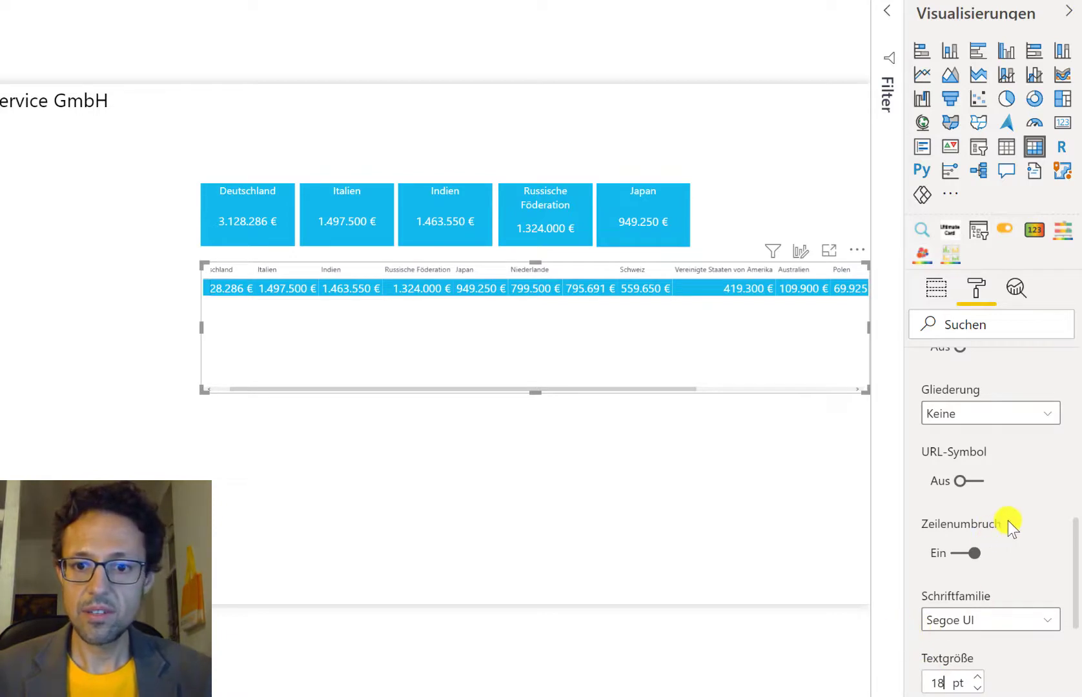
Format the matrix column headings with white font and the same light blue background as the values.
scroll(1008, 521, "up", 10)
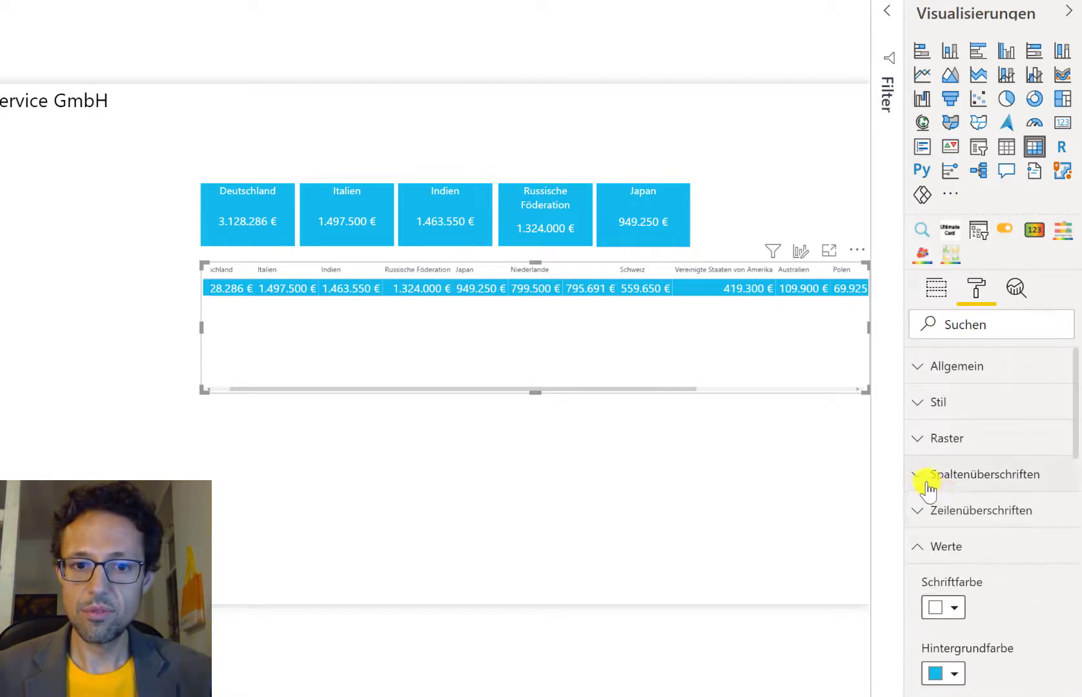
left_click(927, 484)
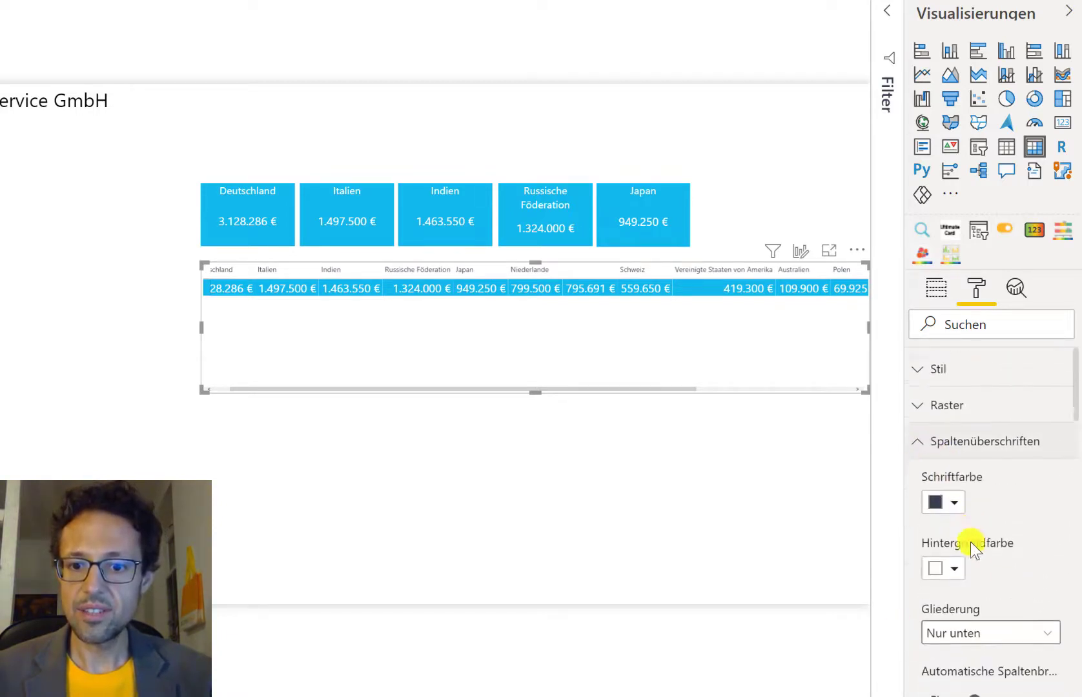
left_click(953, 435)
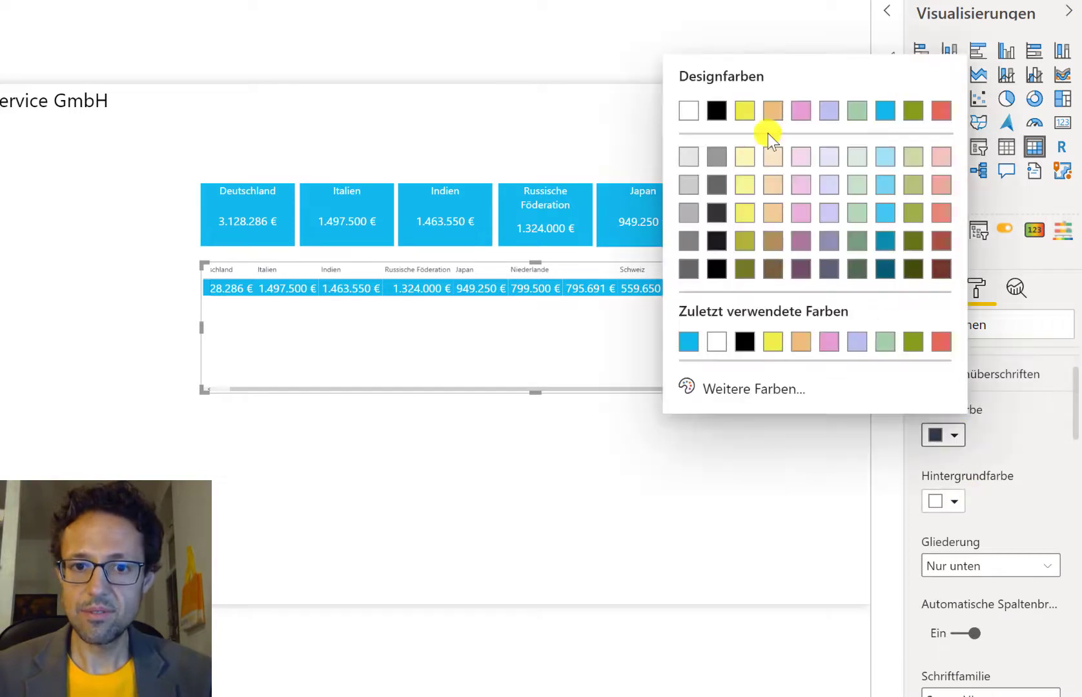
left_click(688, 112)
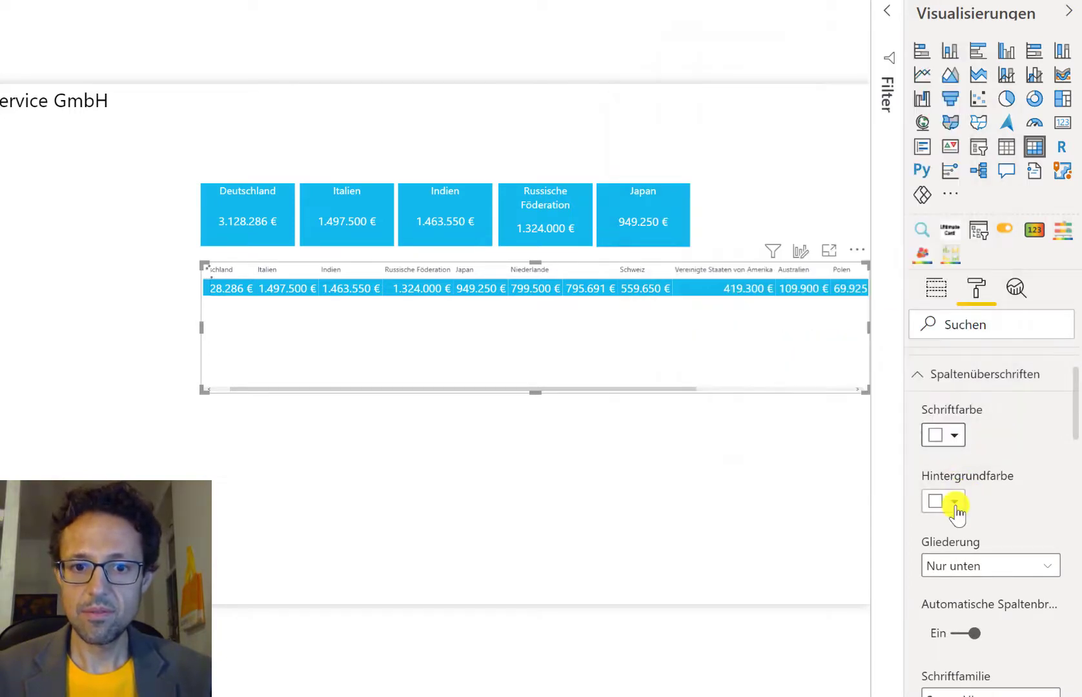
left_click(954, 502)
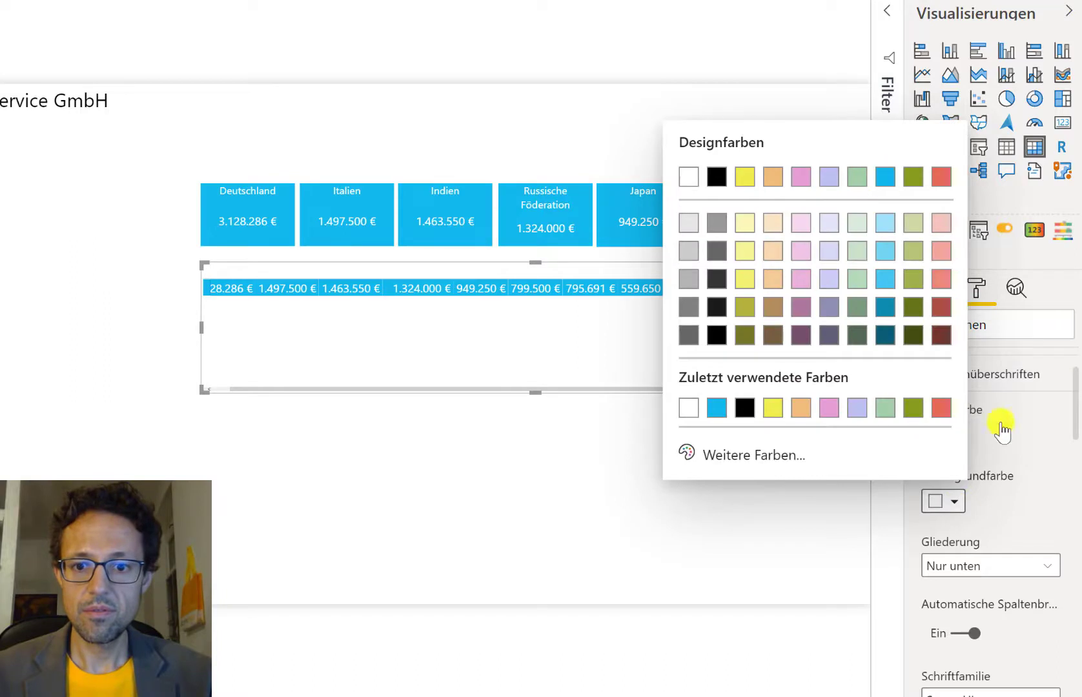
left_click(997, 563)
Set the column headings' text size to 16 pt and their alignment to Zentriert.
scroll(998, 555, "down", 2)
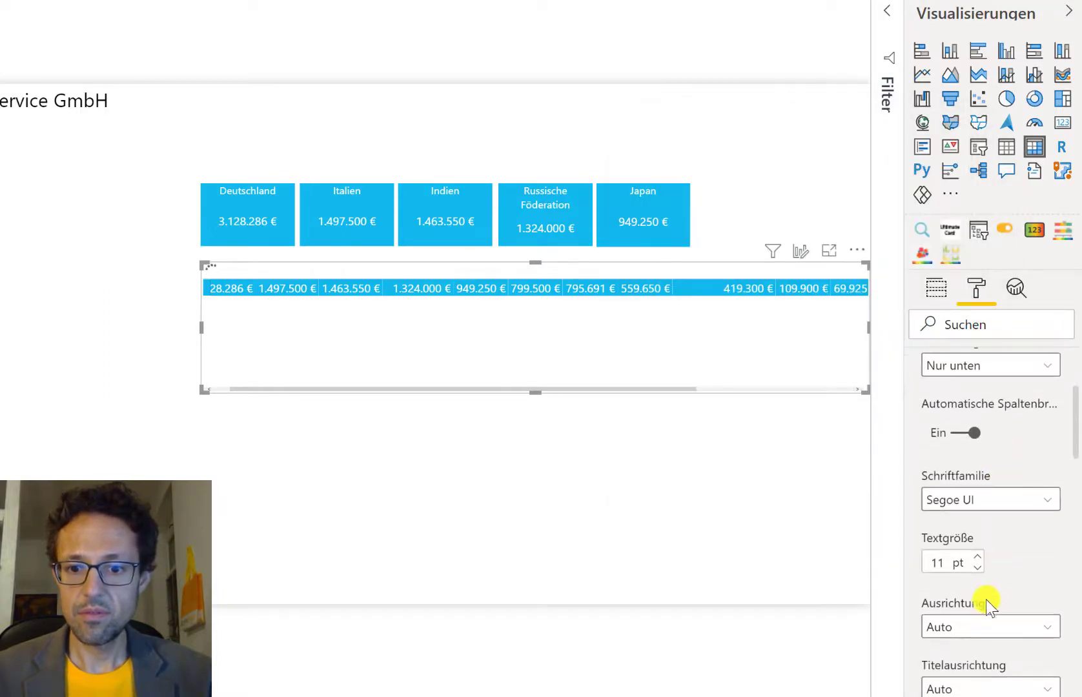
scroll(988, 605, "down", 3)
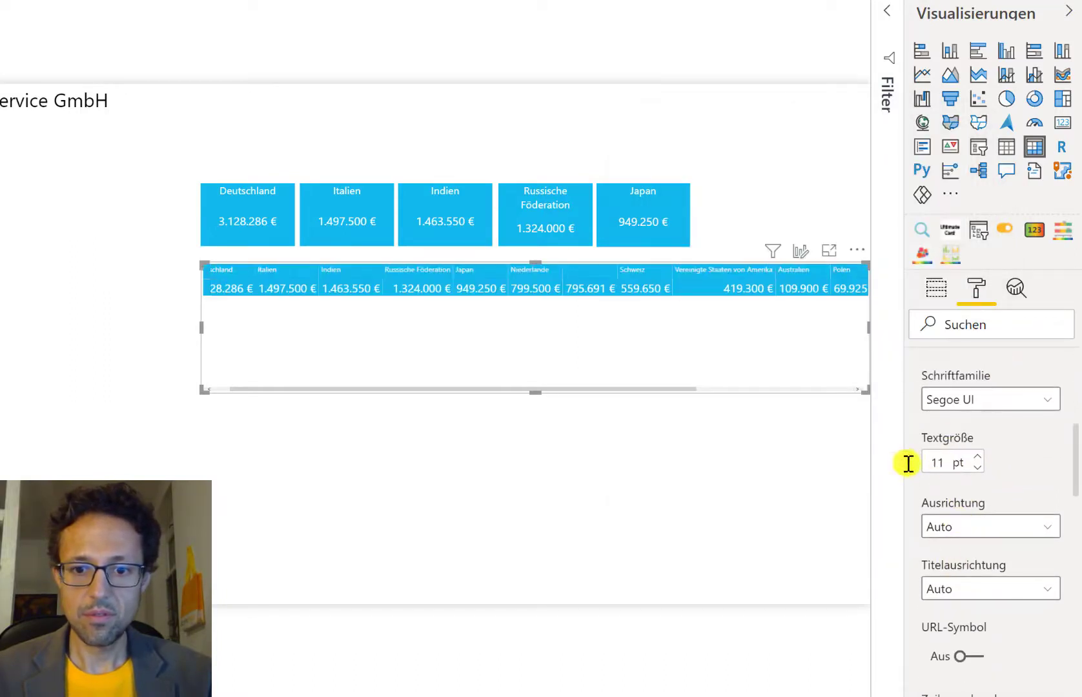
double_click(939, 463)
key("BackSpace")
type("16")
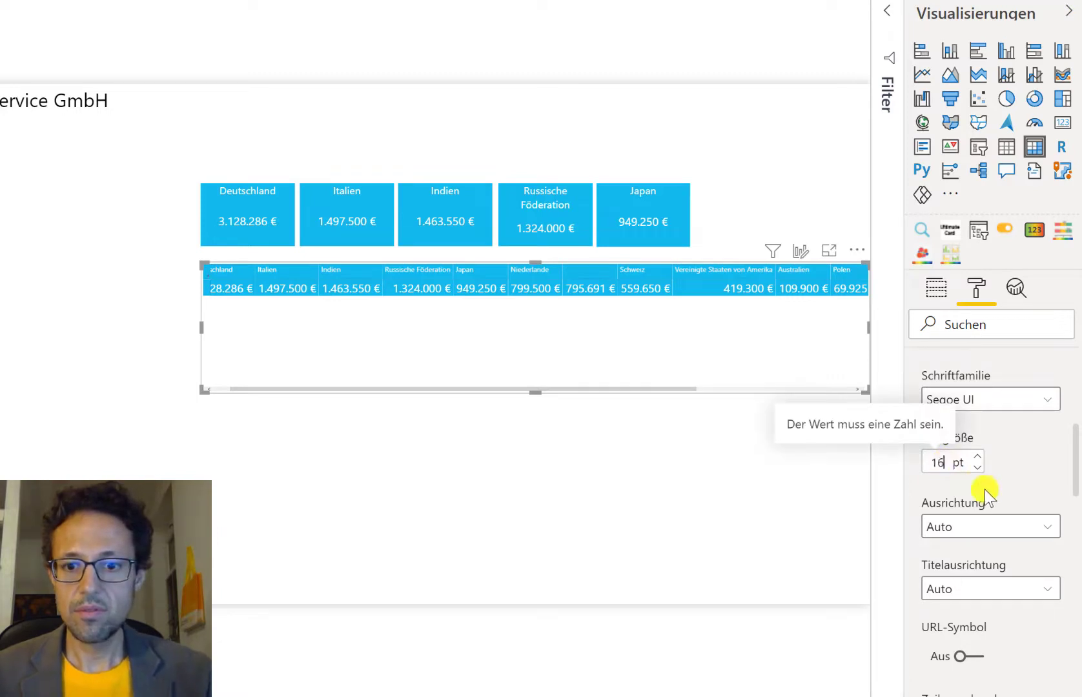
left_click(989, 527)
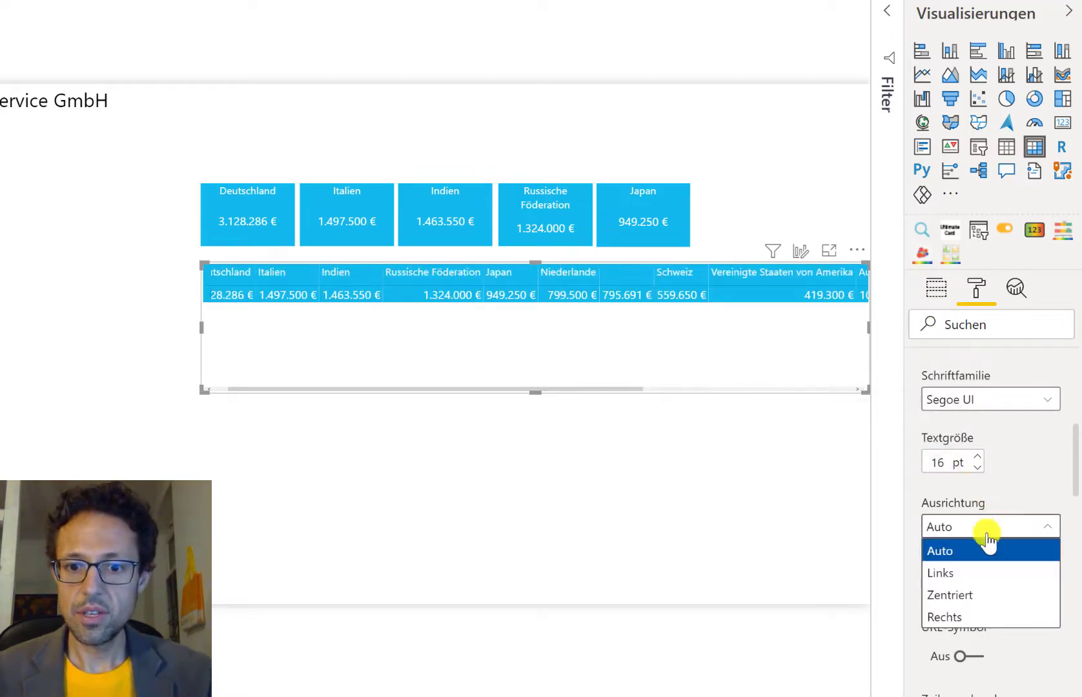
left_click(980, 595)
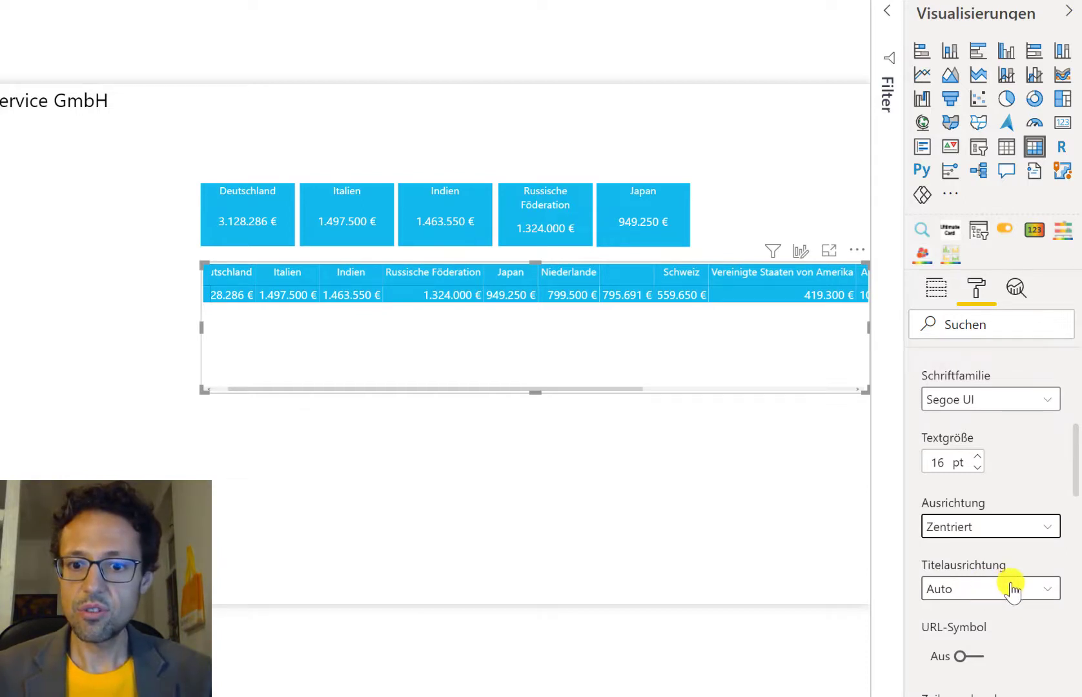
Set the column headings' title alignment and the Auftragssumme values' alignment to Zentriert.
left_click(1009, 590)
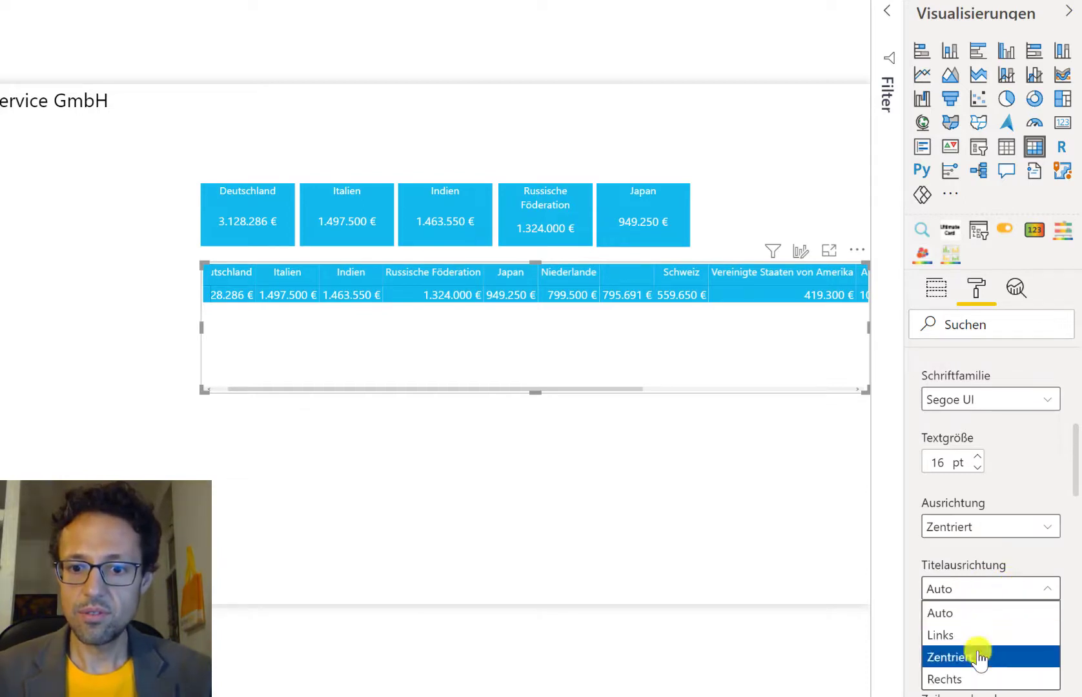
left_click(987, 653)
scroll(1009, 612, "down", 10)
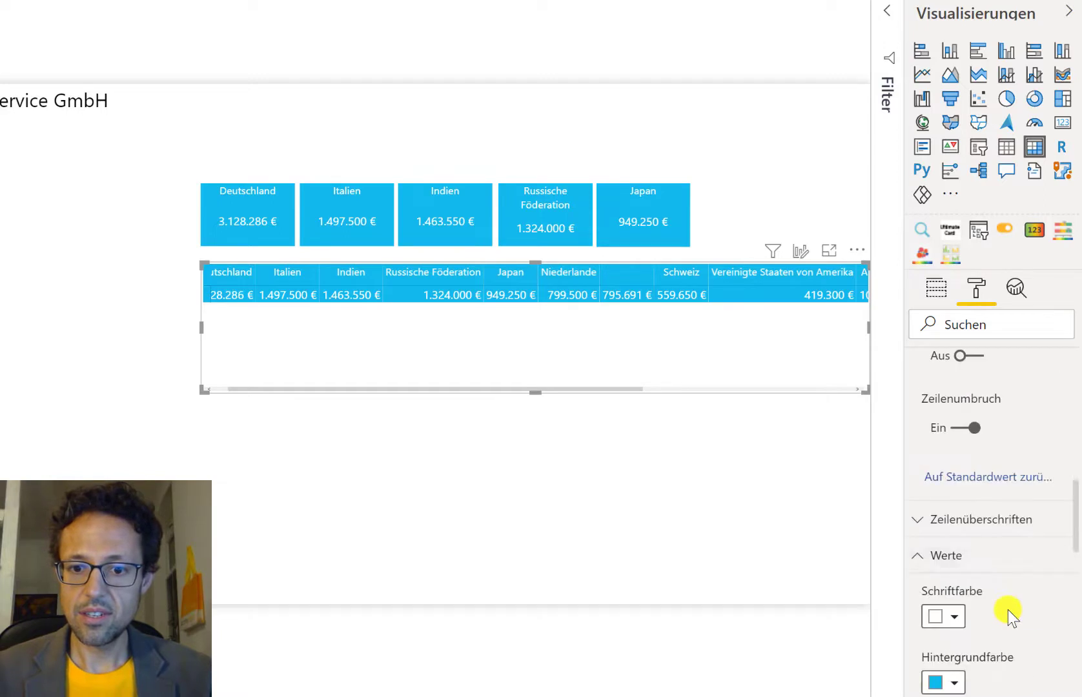
scroll(1014, 611, "down", 5)
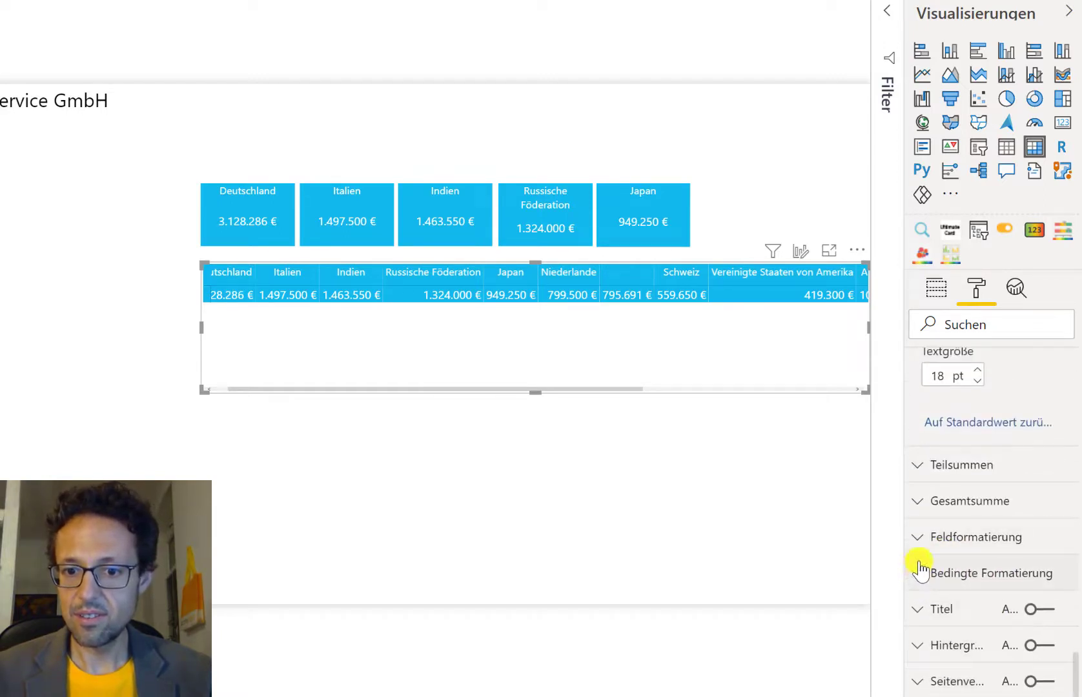
left_click(922, 538)
scroll(988, 550, "down", 3)
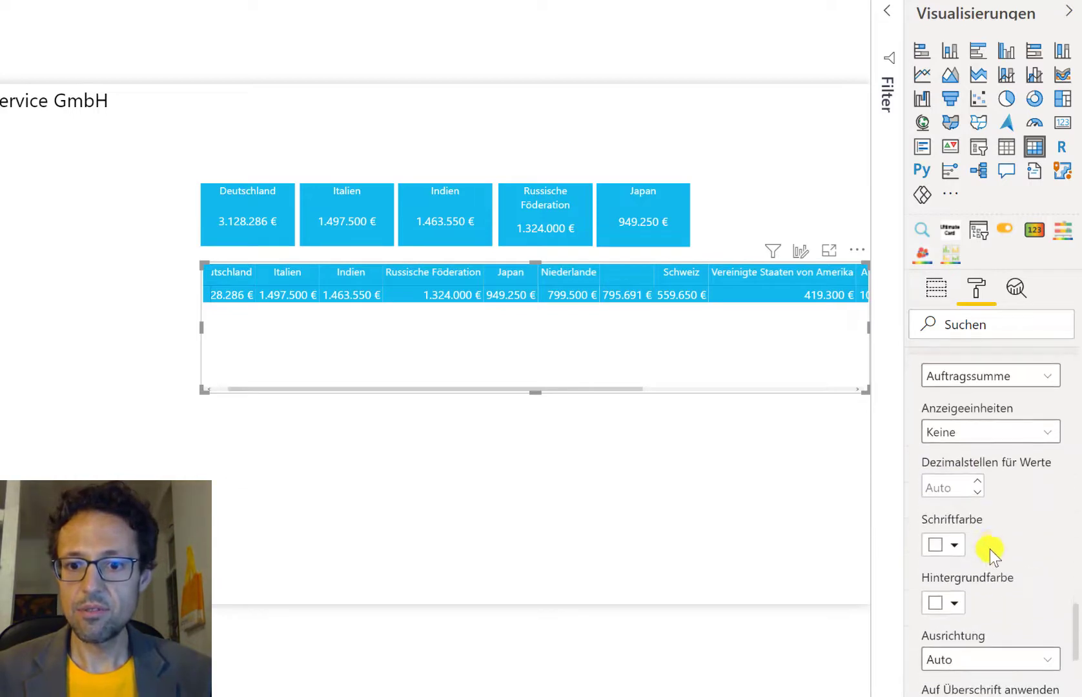
scroll(1014, 524, "down", 2)
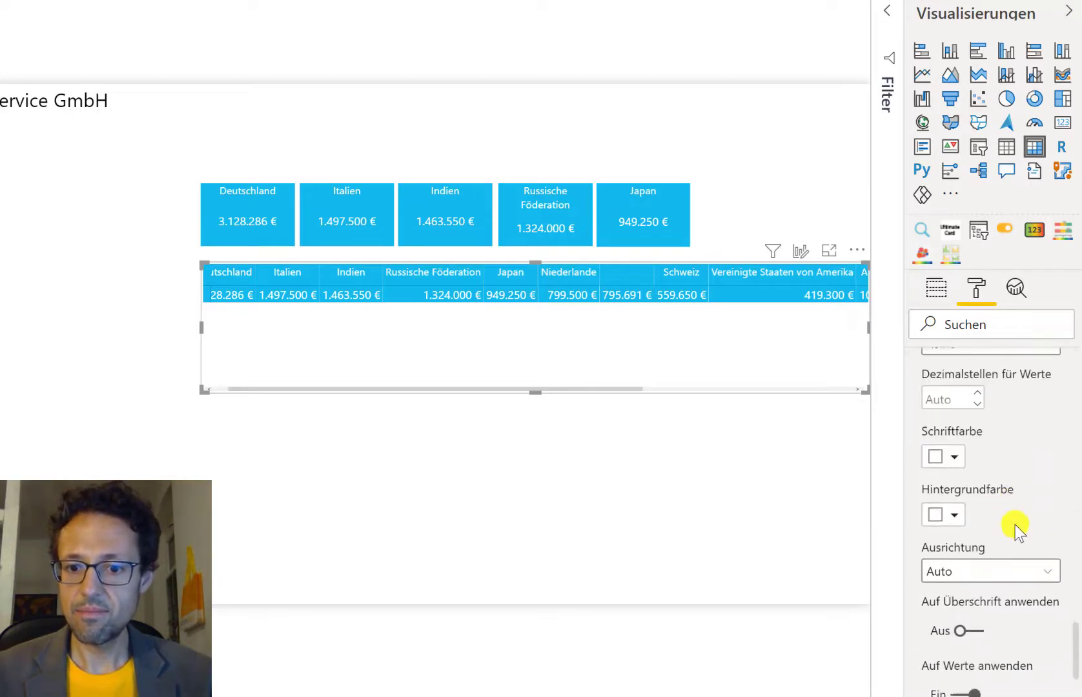
left_click(989, 559)
left_click(984, 628)
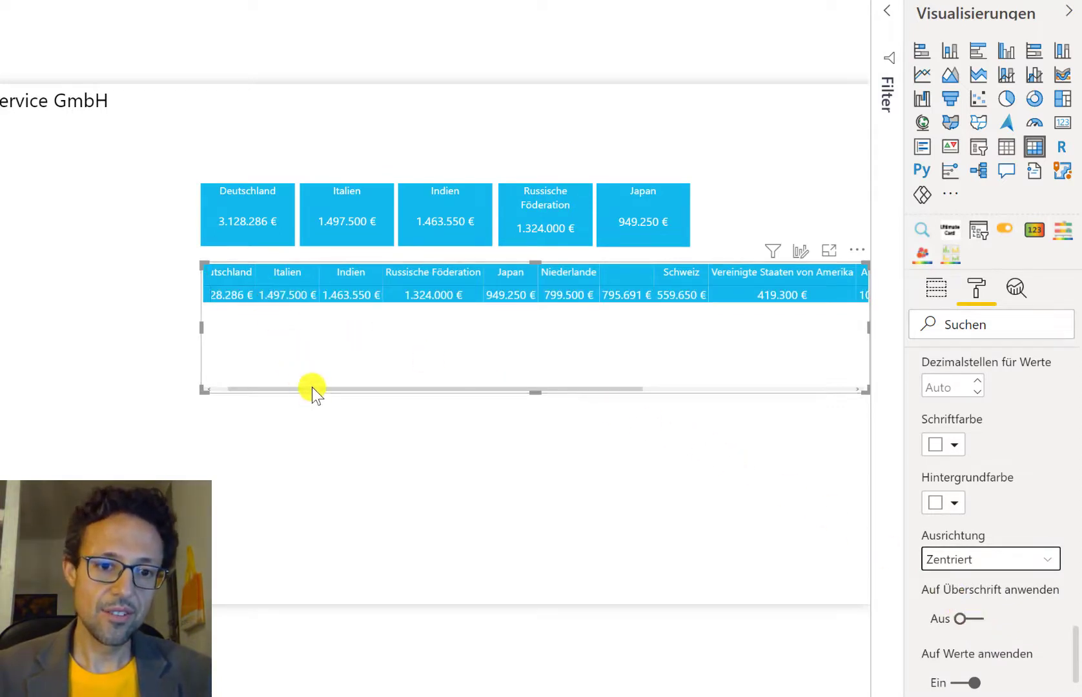
left_click_drag(315, 390, 243, 390)
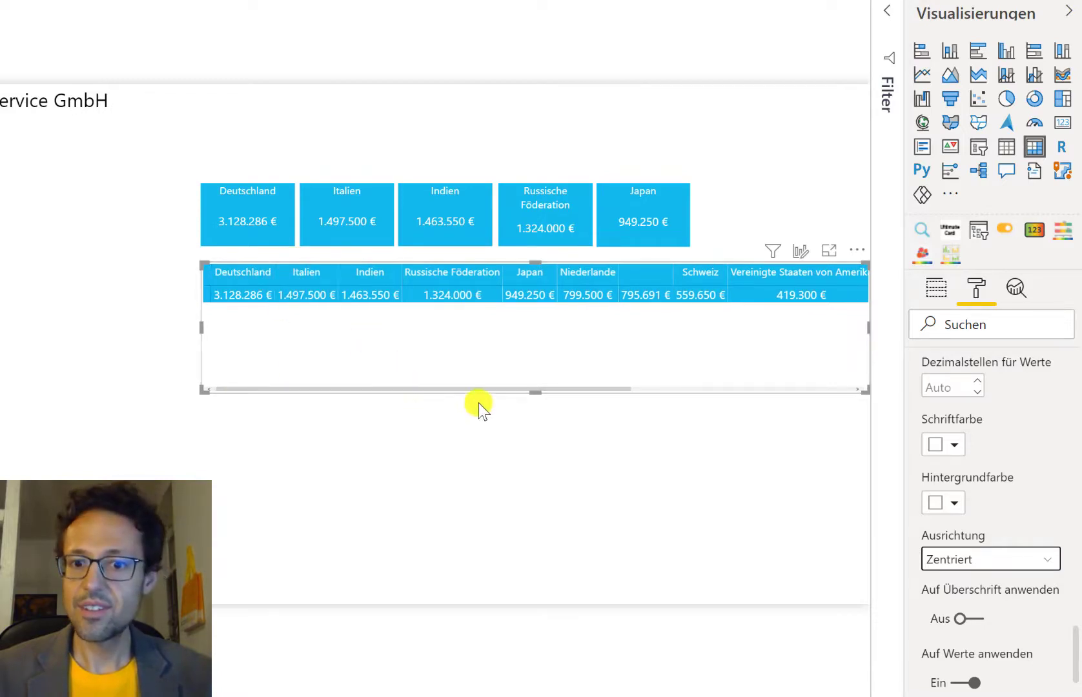
Turn on the matrix's vertical grid with white lines and a thickness of 100.
scroll(988, 458, "down", 5)
scroll(992, 459, "up", 10)
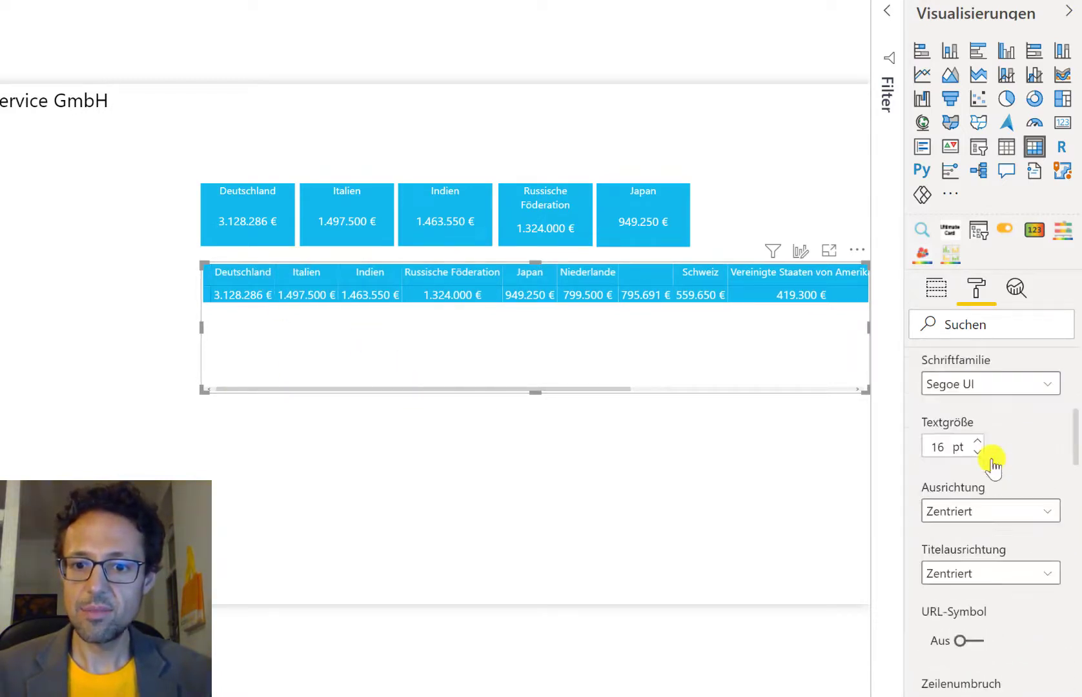
left_click(920, 445)
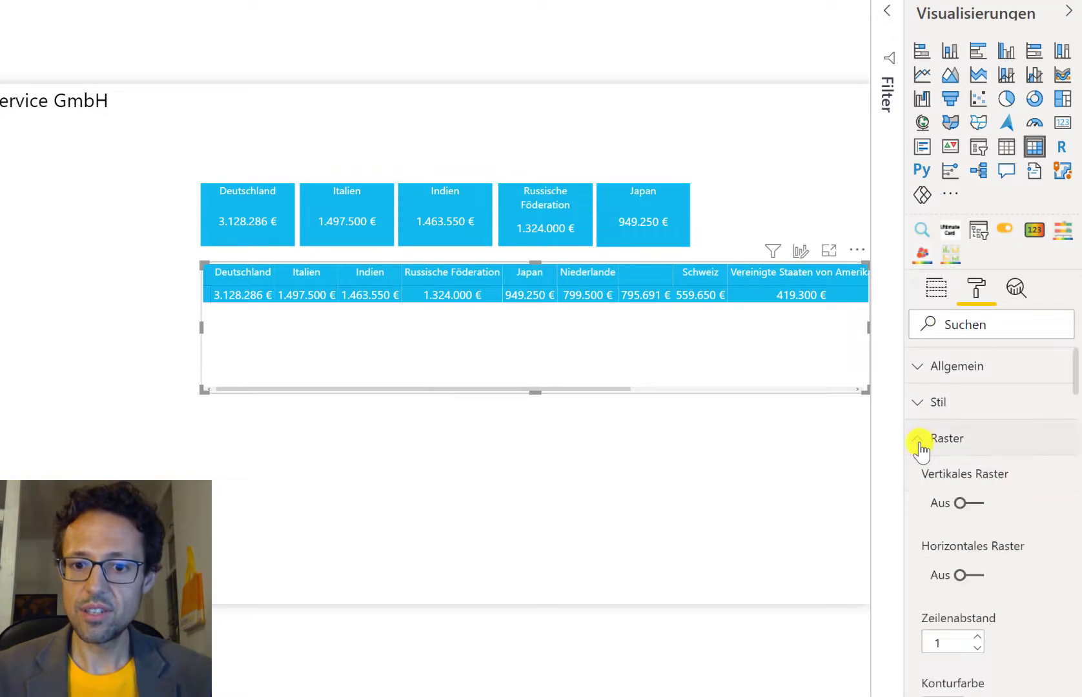
left_click(1005, 478)
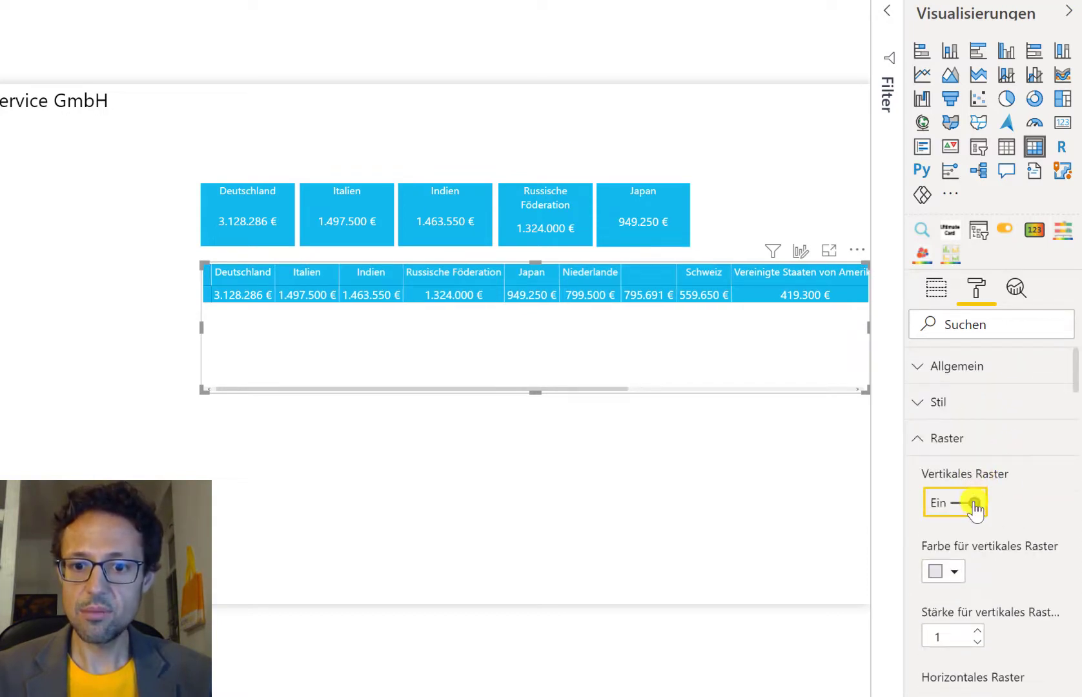
left_click(953, 571)
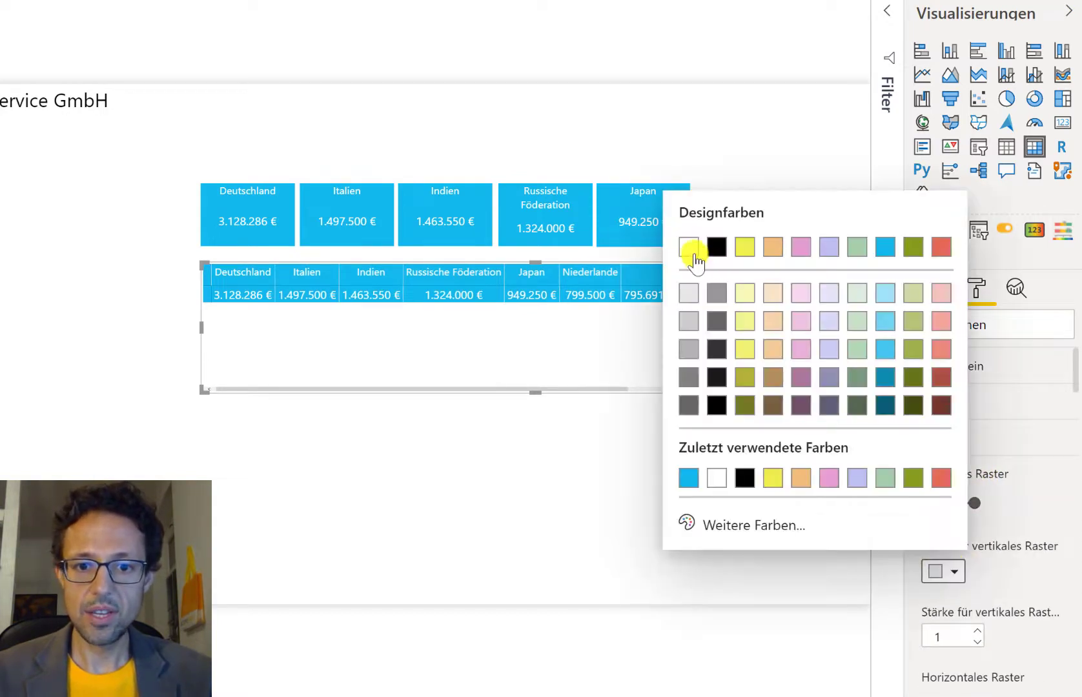
left_click(990, 504)
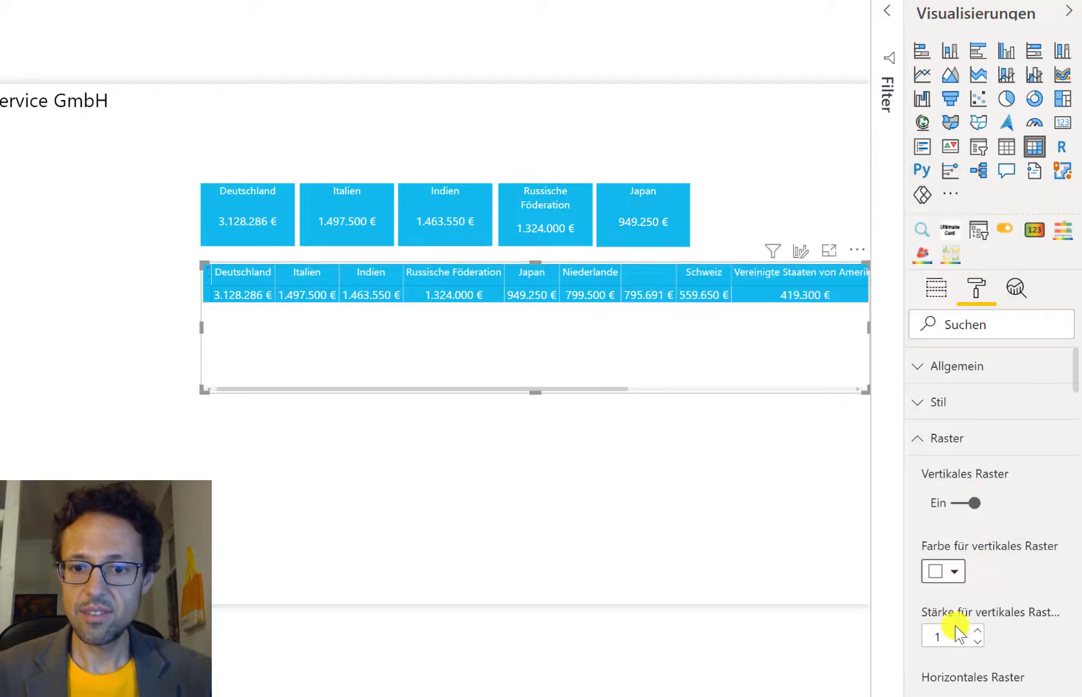
left_click(946, 636)
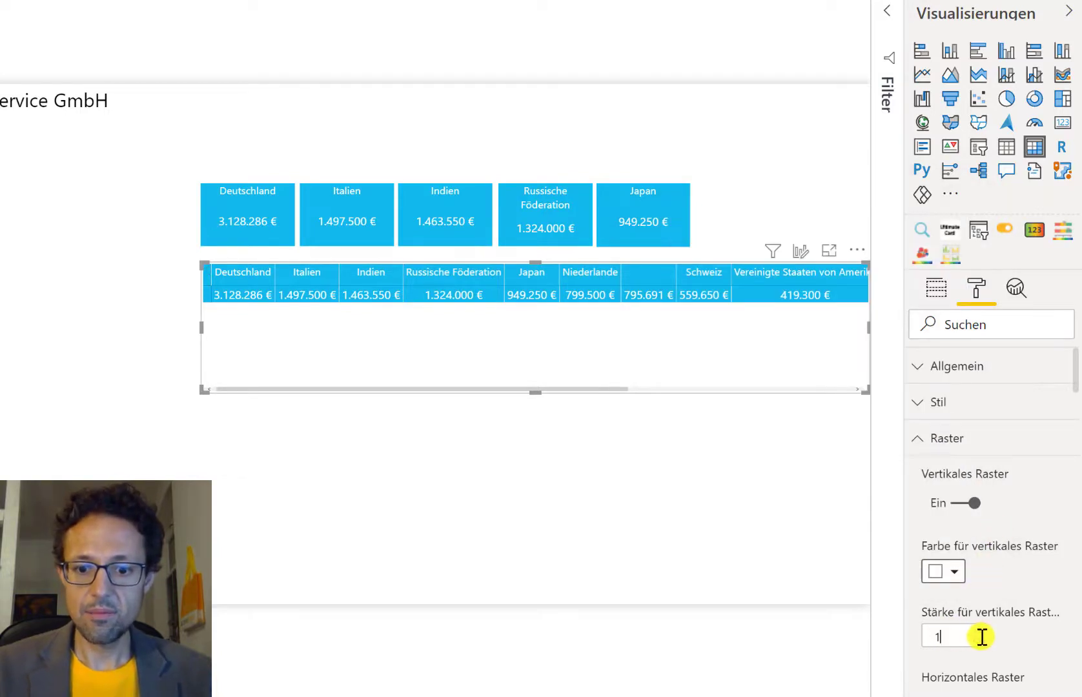
type("00")
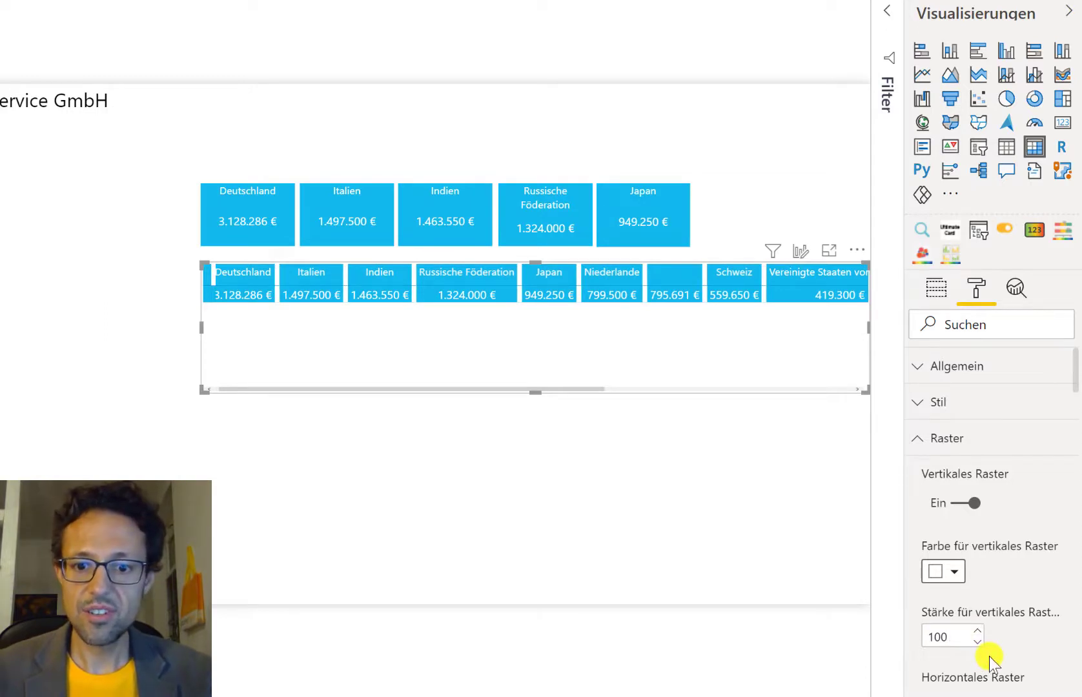
Turn on the matrix's horizontal grid and colour it in the same light blue theme colour as the cells.
scroll(1012, 614, "down", 3)
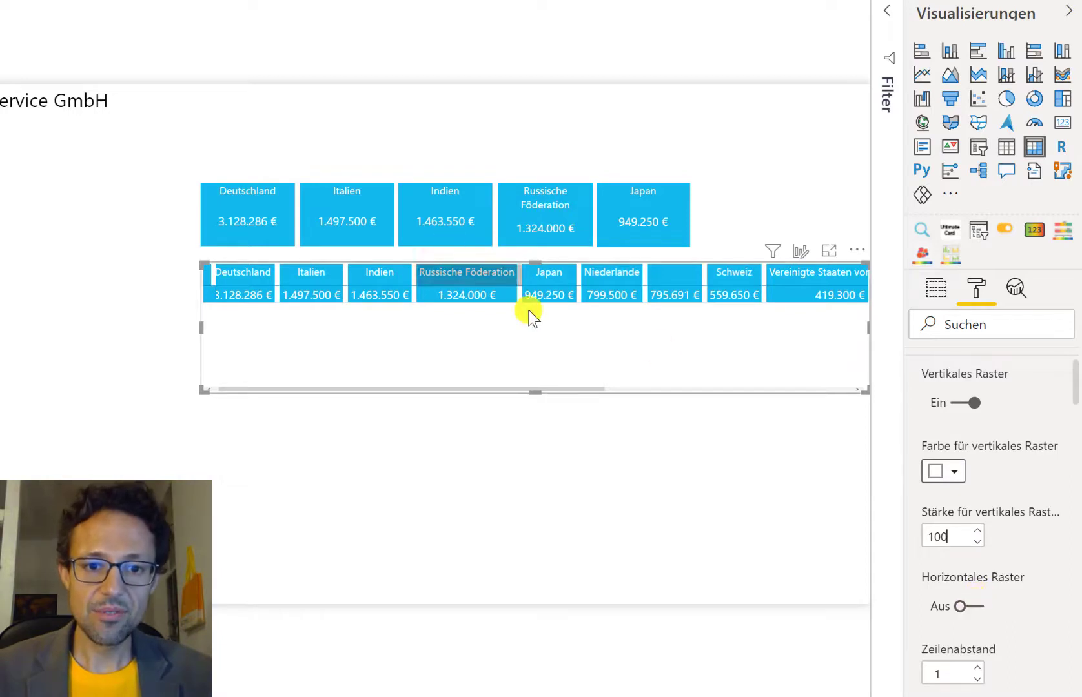
left_click(1025, 610)
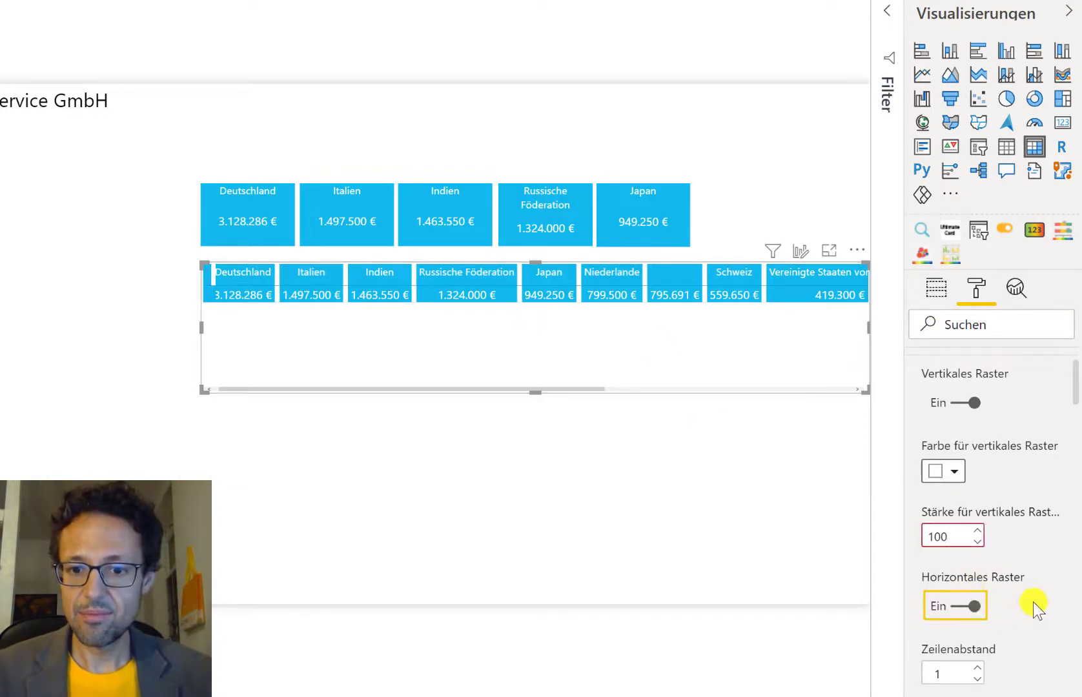
scroll(1032, 600, "down", 2)
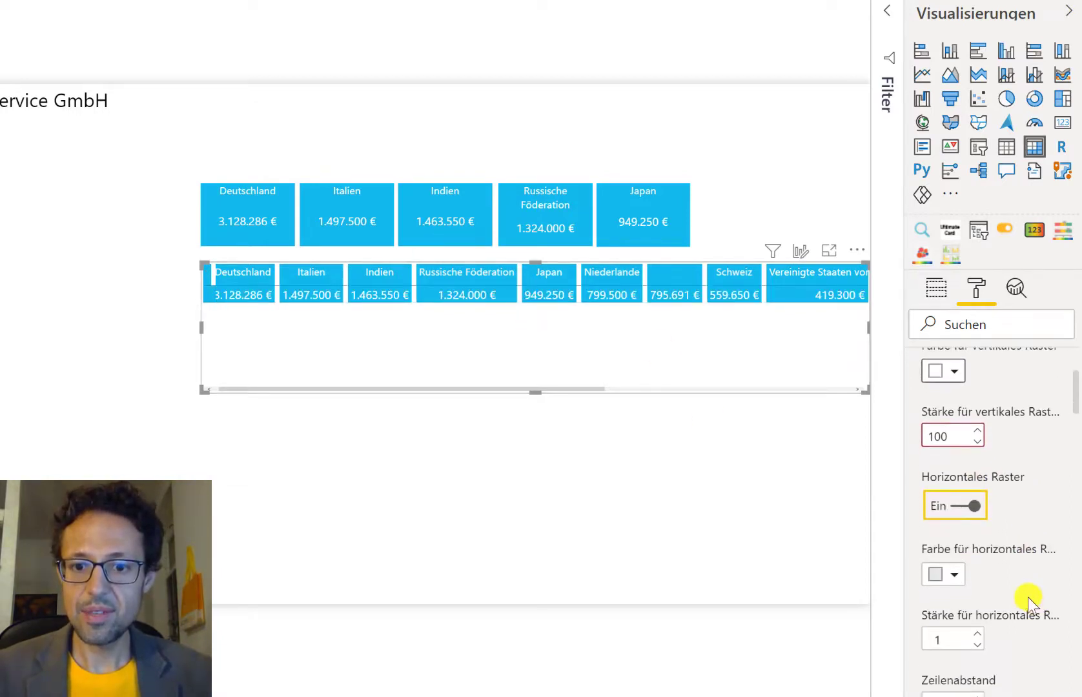
left_click(954, 574)
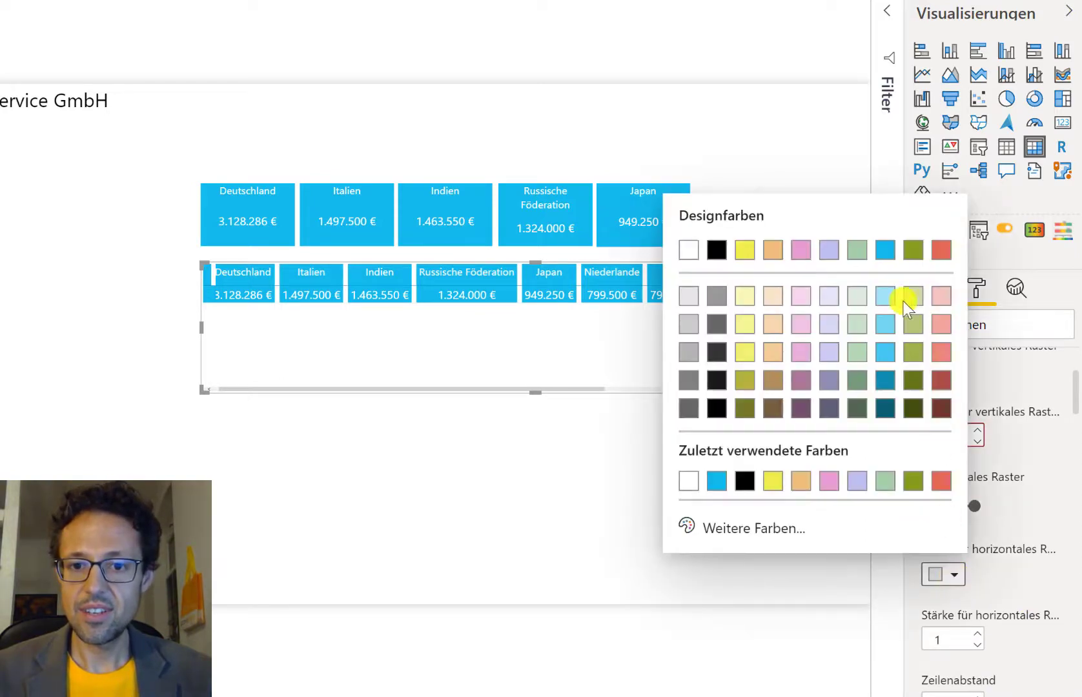
left_click(887, 255)
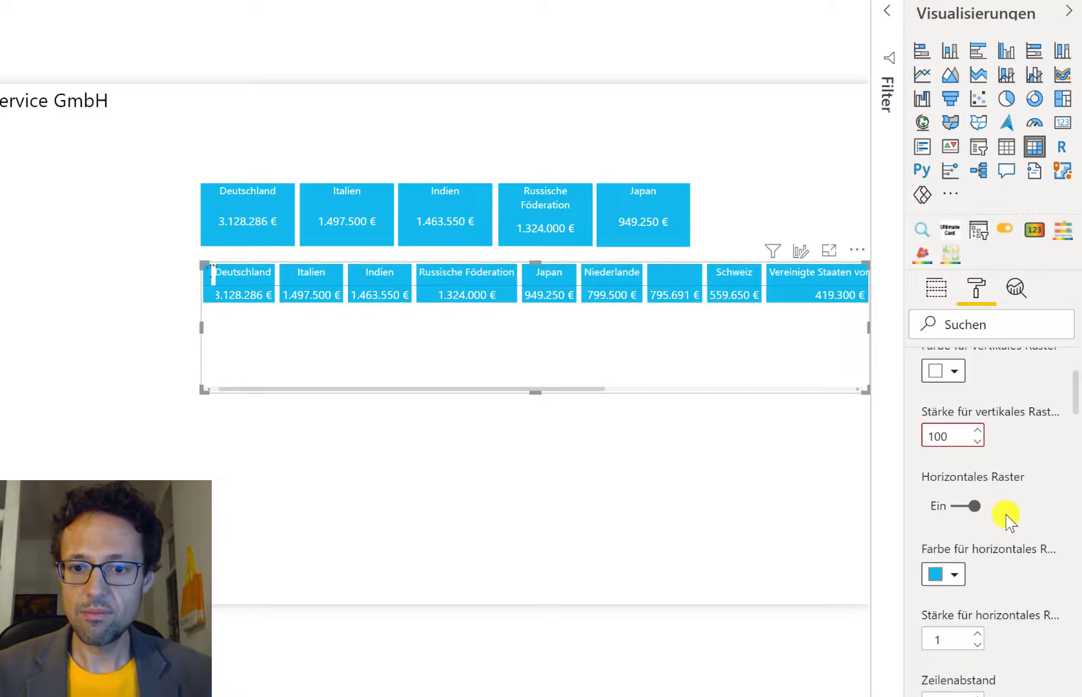
Try the light blue theme colour for the grid's outline, and set the outline colour to white instead.
scroll(995, 550, "down", 3)
scroll(996, 550, "down", 2)
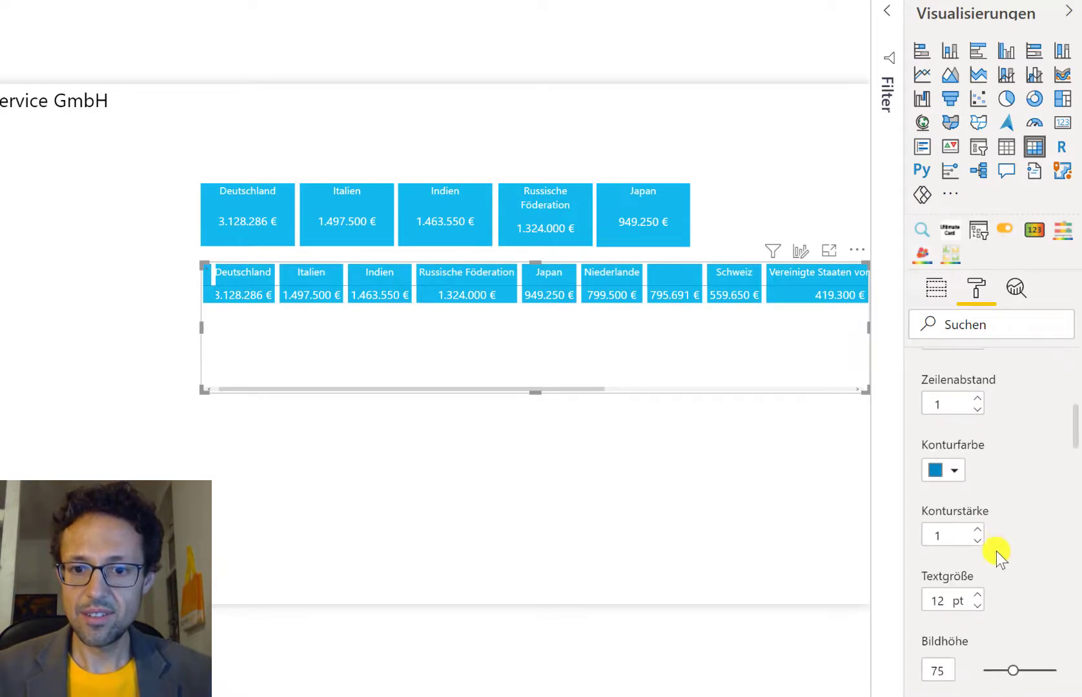
left_click(956, 474)
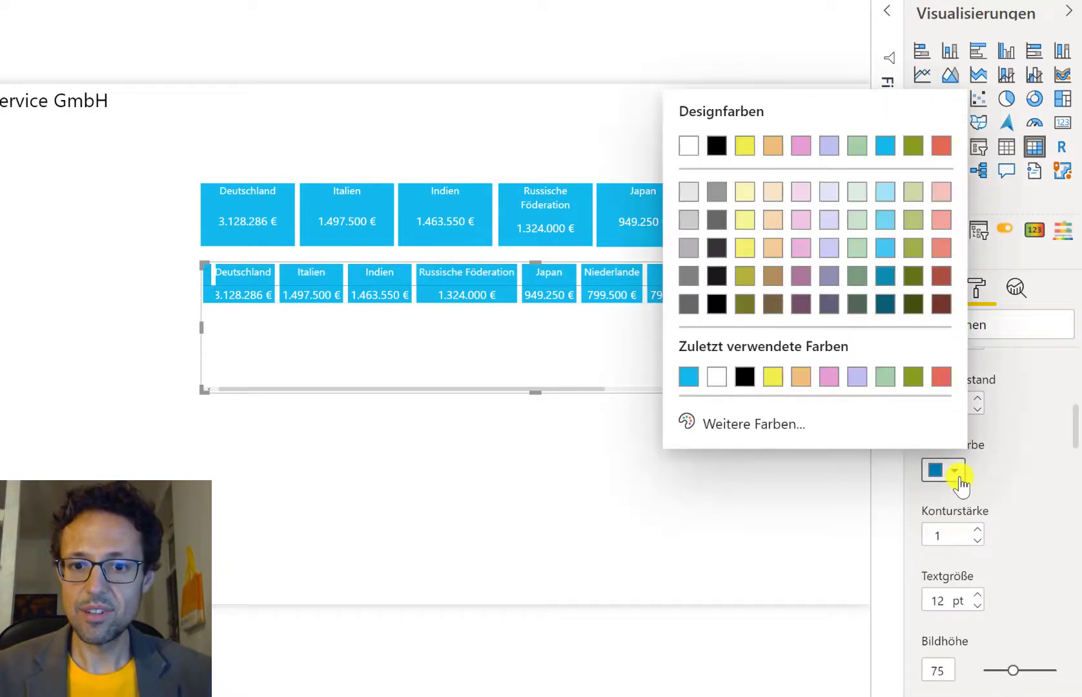
left_click(886, 148)
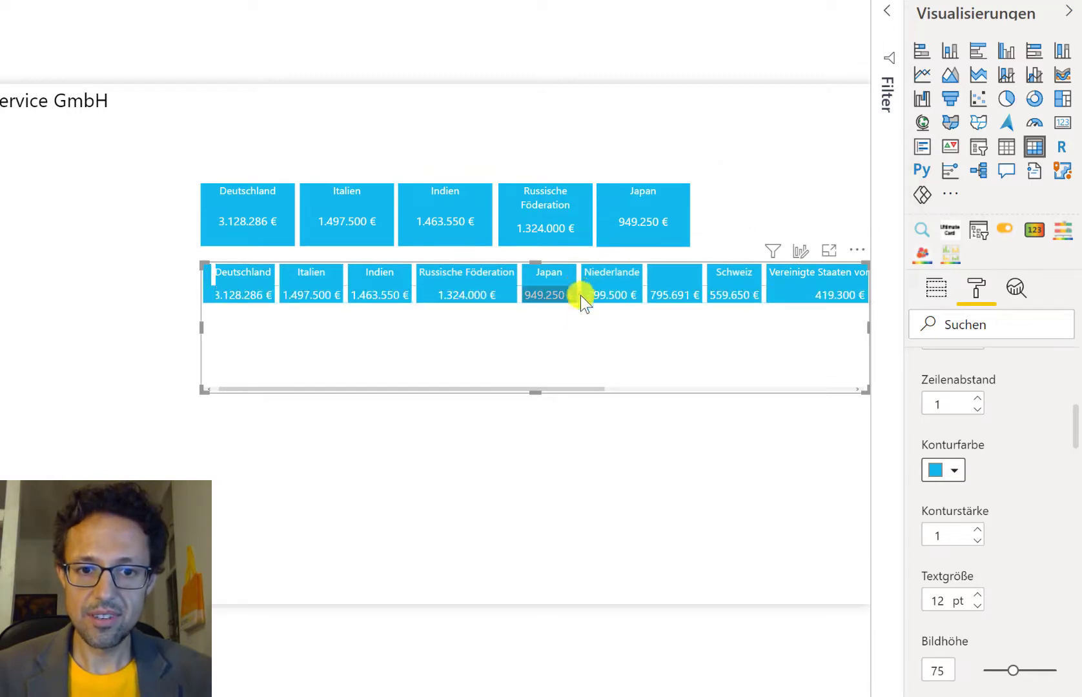
left_click(949, 470)
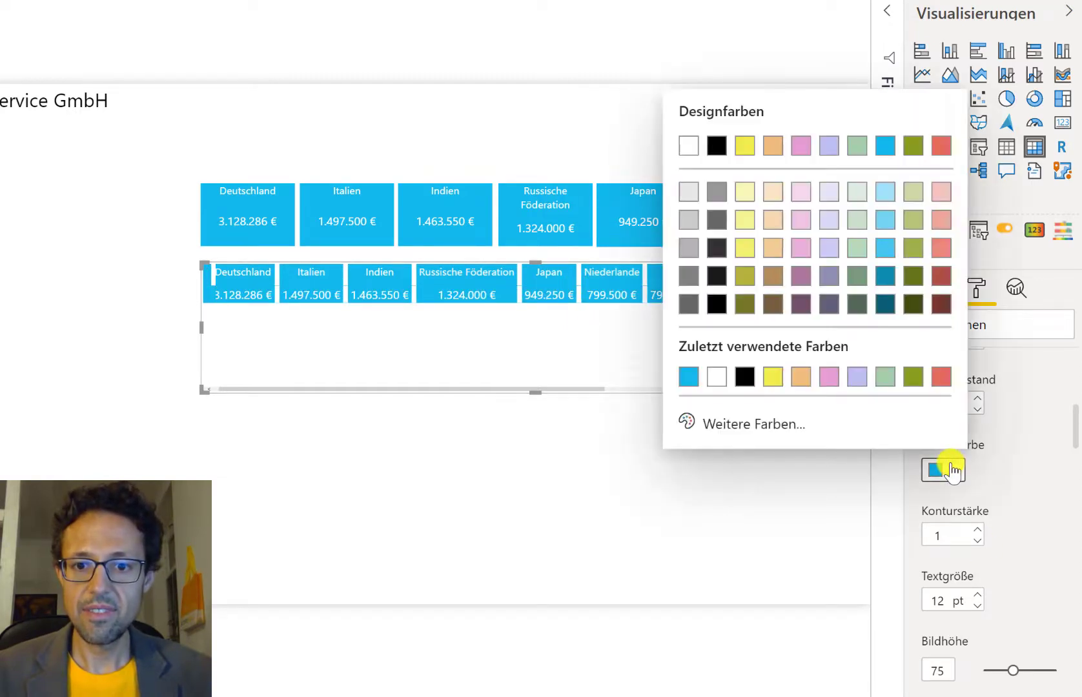
left_click(689, 147)
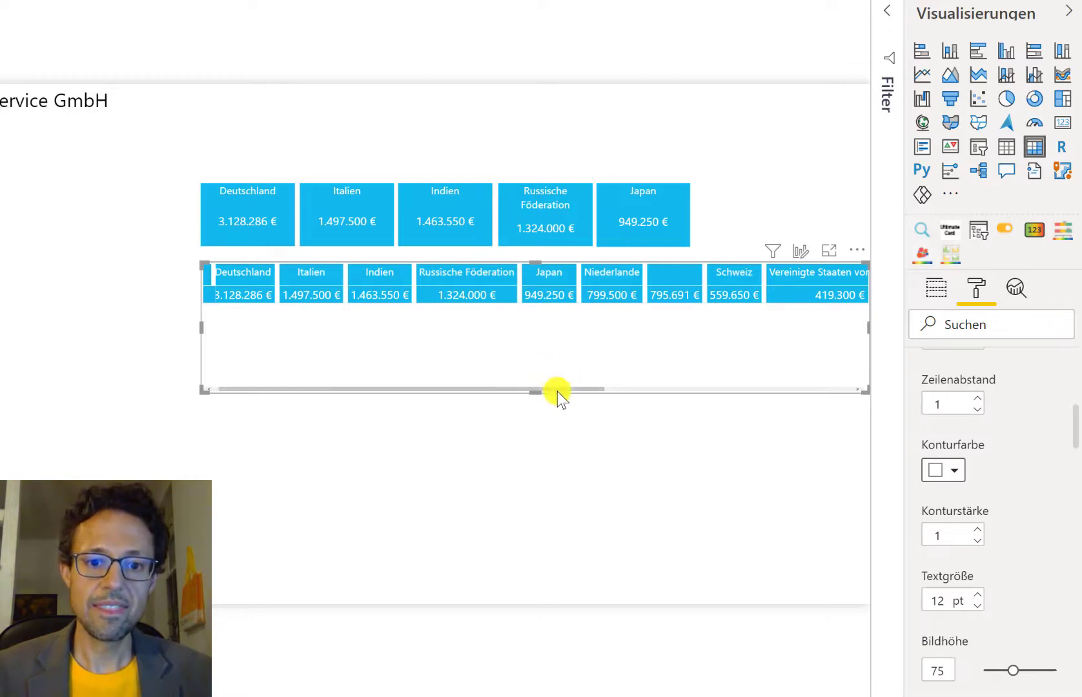
Extend the matrix slightly at its left edge and match the Deutschland to Japan column widths to the cards above.
left_click_drag(561, 388, 443, 402)
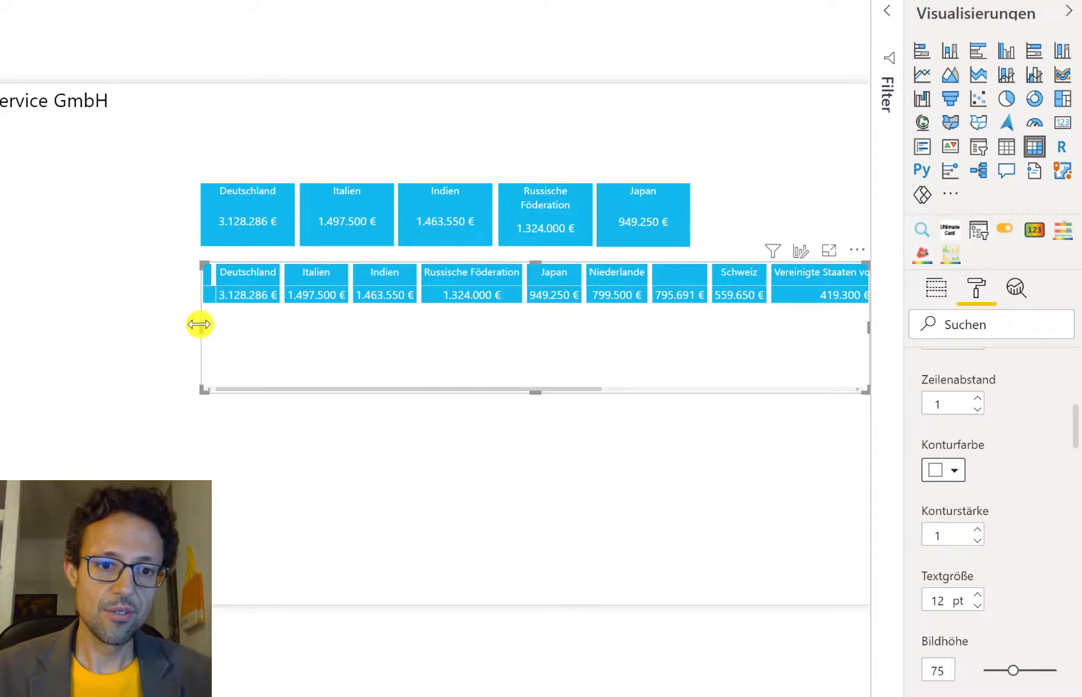
left_click_drag(198, 324, 186, 326)
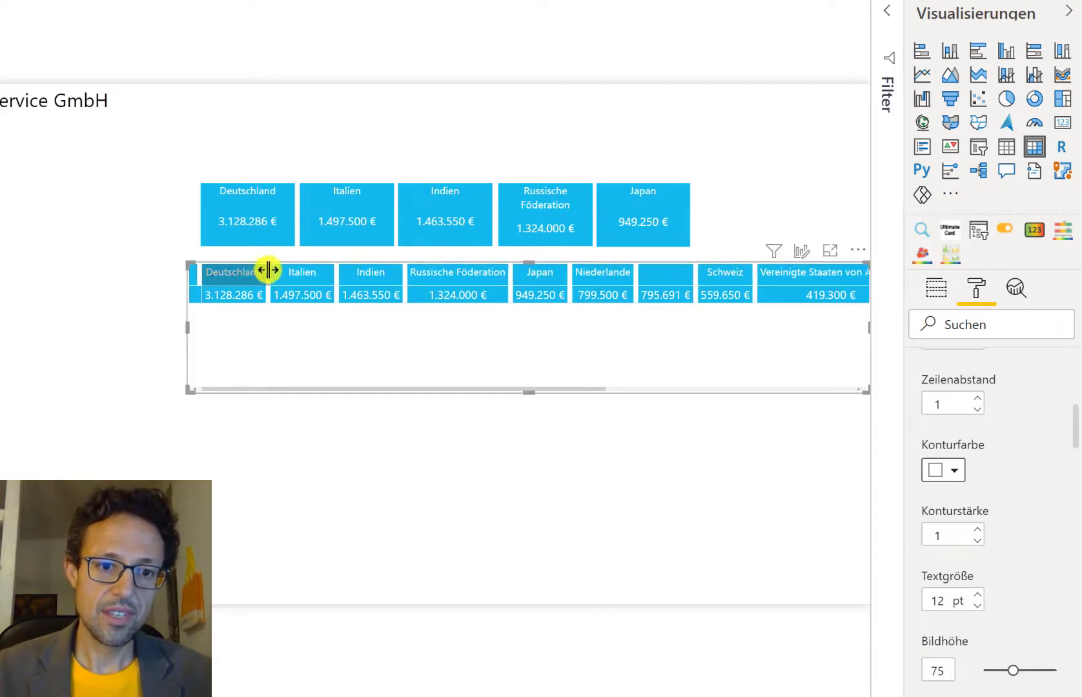
left_click_drag(269, 270, 296, 265)
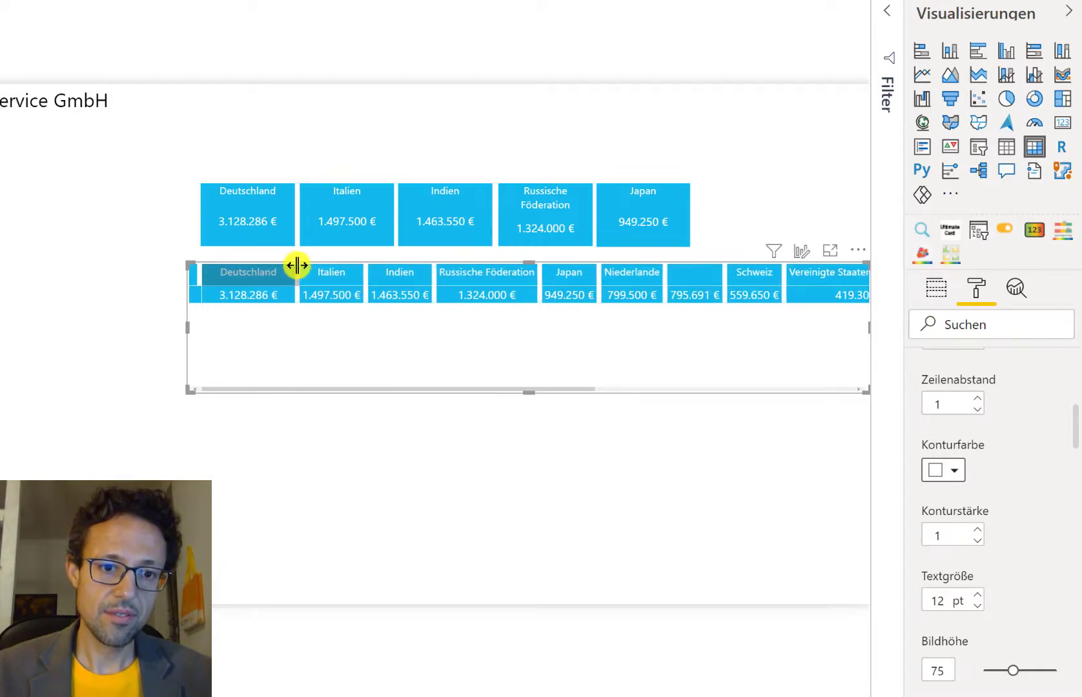
left_click_drag(365, 273, 399, 275)
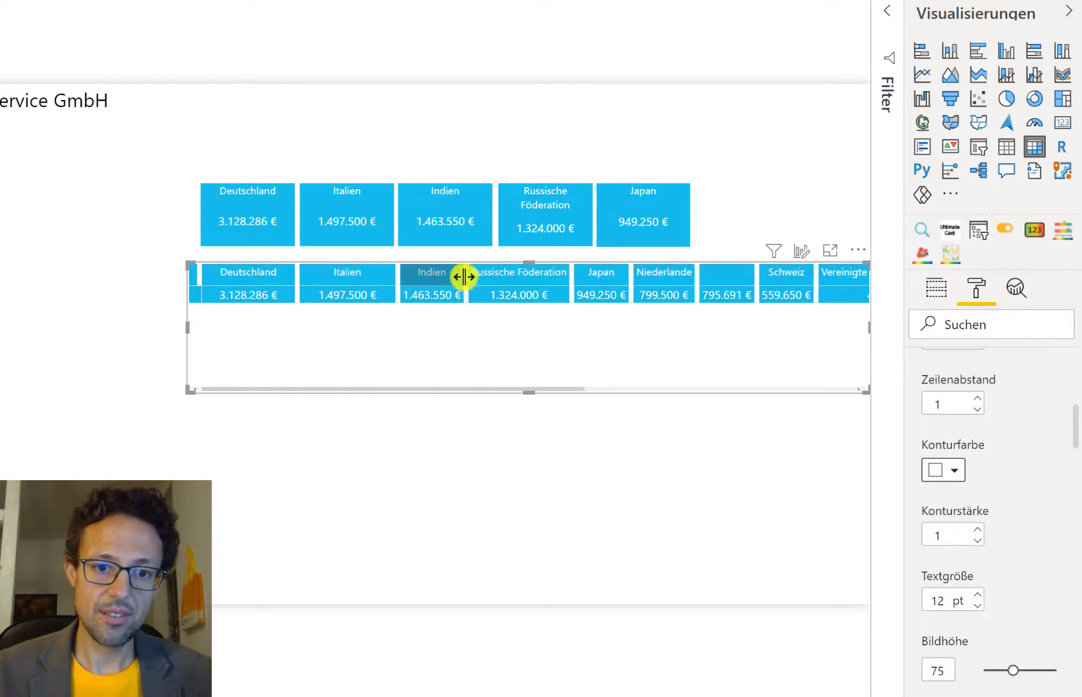
left_click_drag(464, 277, 496, 280)
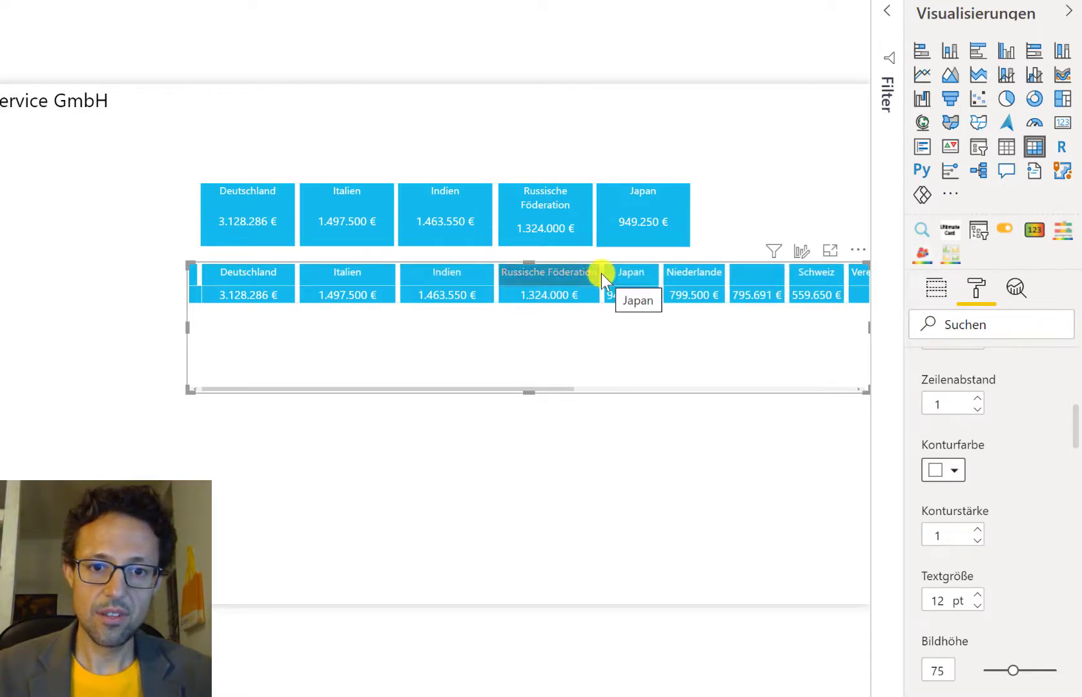
left_click_drag(601, 274, 693, 283)
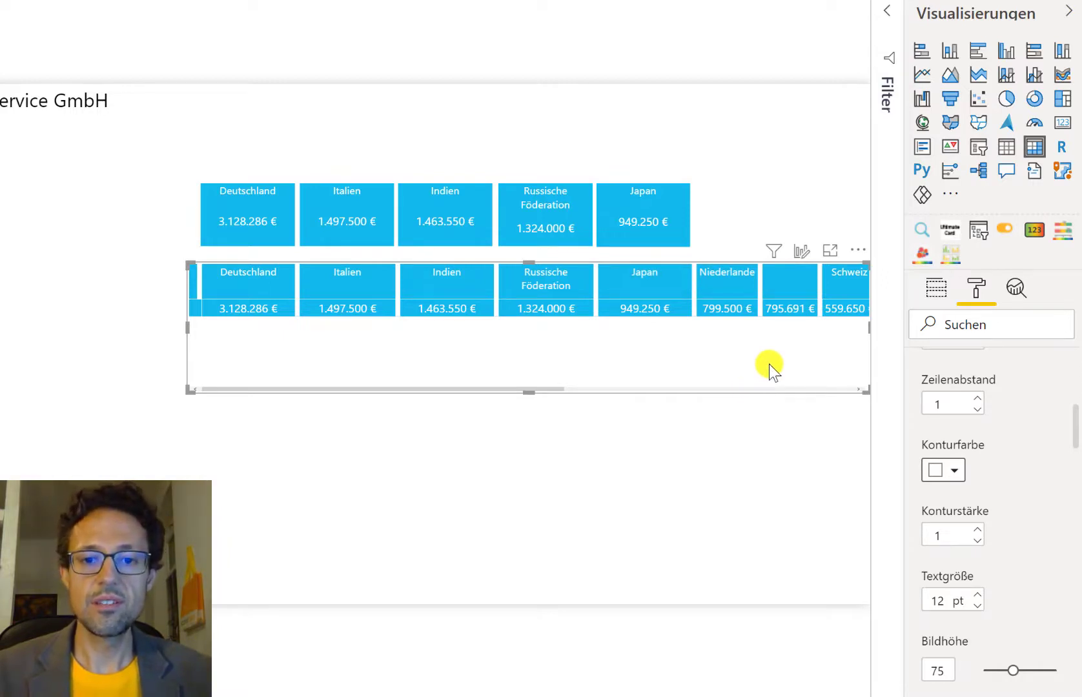
Show the report filters and open the matrix's visual-level Land filter for editing.
left_click(891, 18)
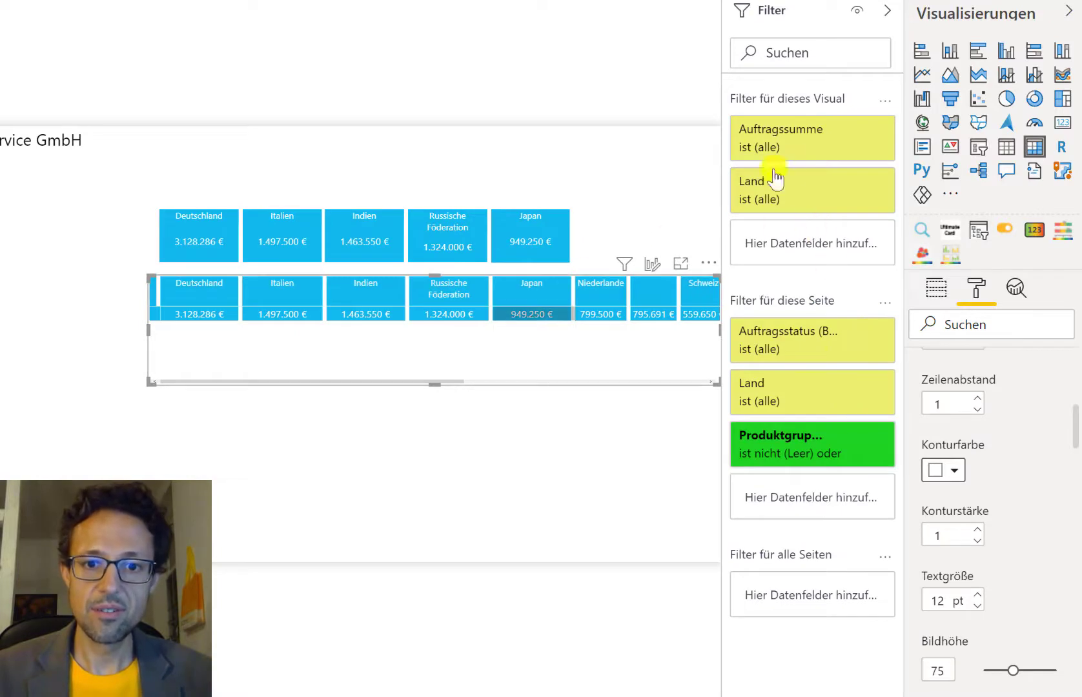
mouse_move(856, 187)
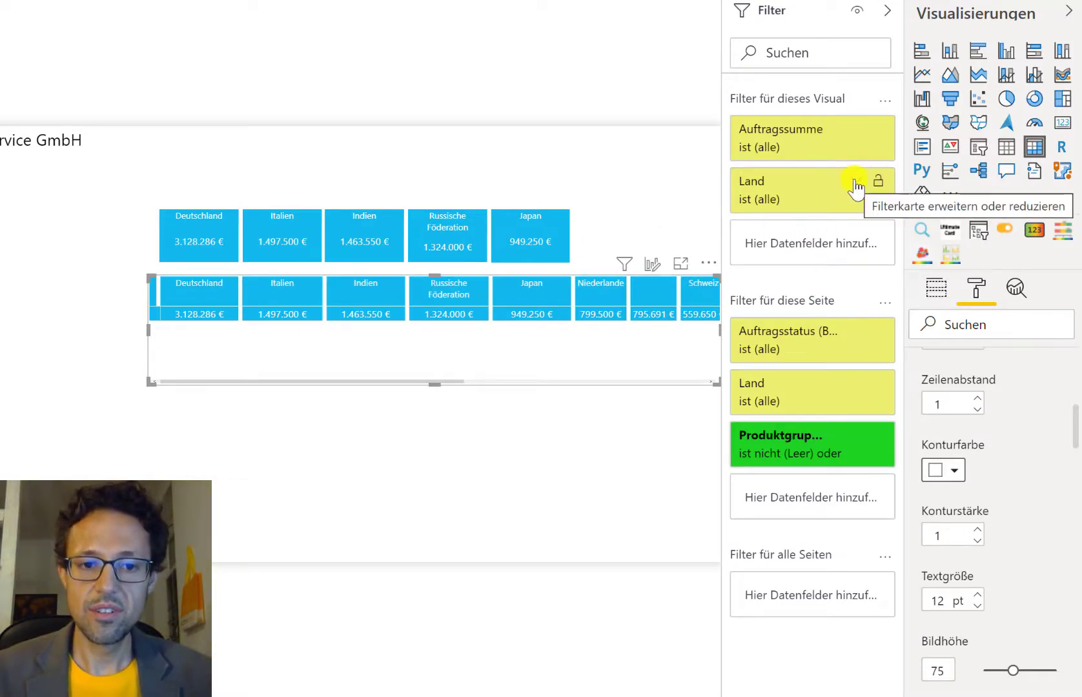
left_click(856, 188)
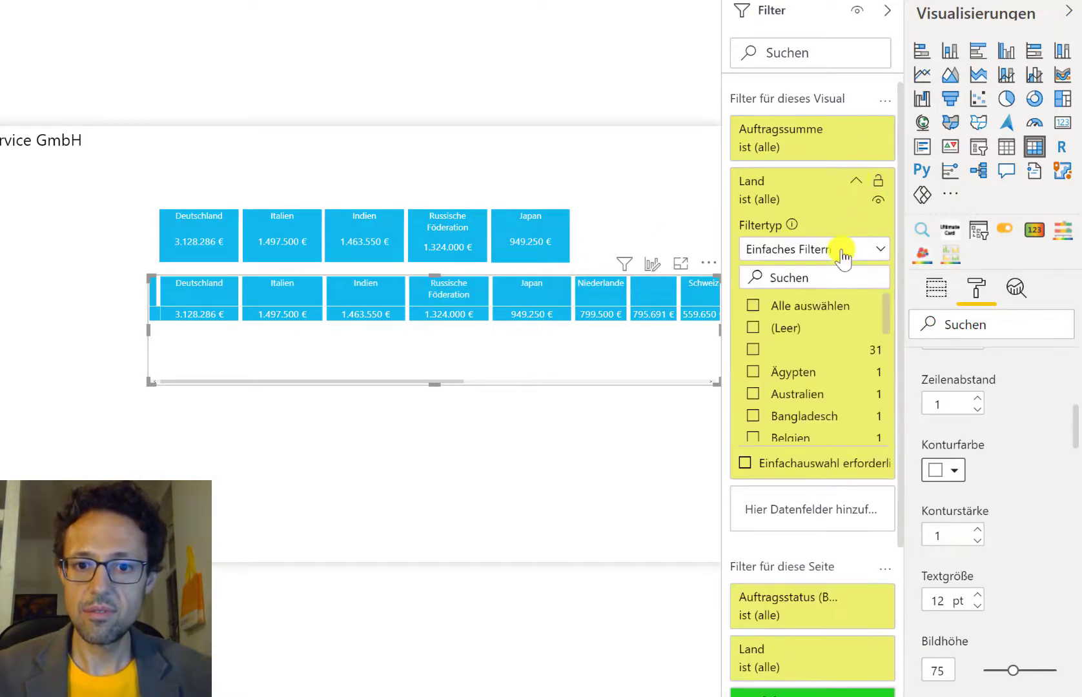
left_click(856, 133)
left_click(833, 217)
left_click(850, 156)
left_click(856, 128)
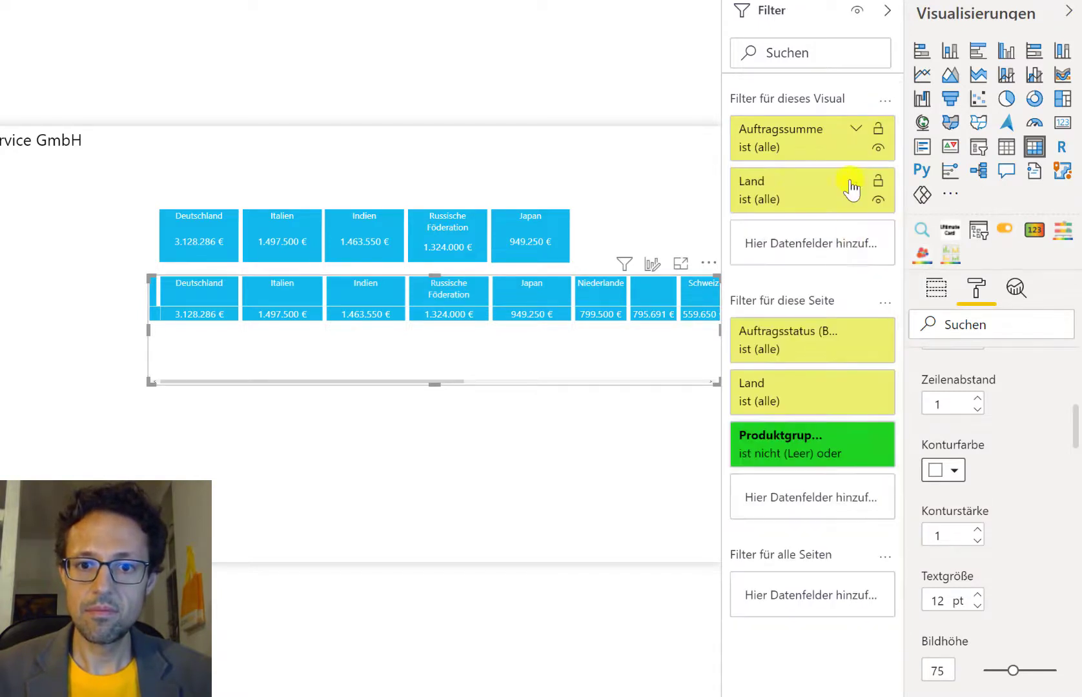
Apply a Top N filter on Land to the matrix, showing the top 5 countries by Auftragssumme.
left_click(853, 183)
left_click(838, 249)
left_click(797, 300)
left_click(839, 301)
type("5")
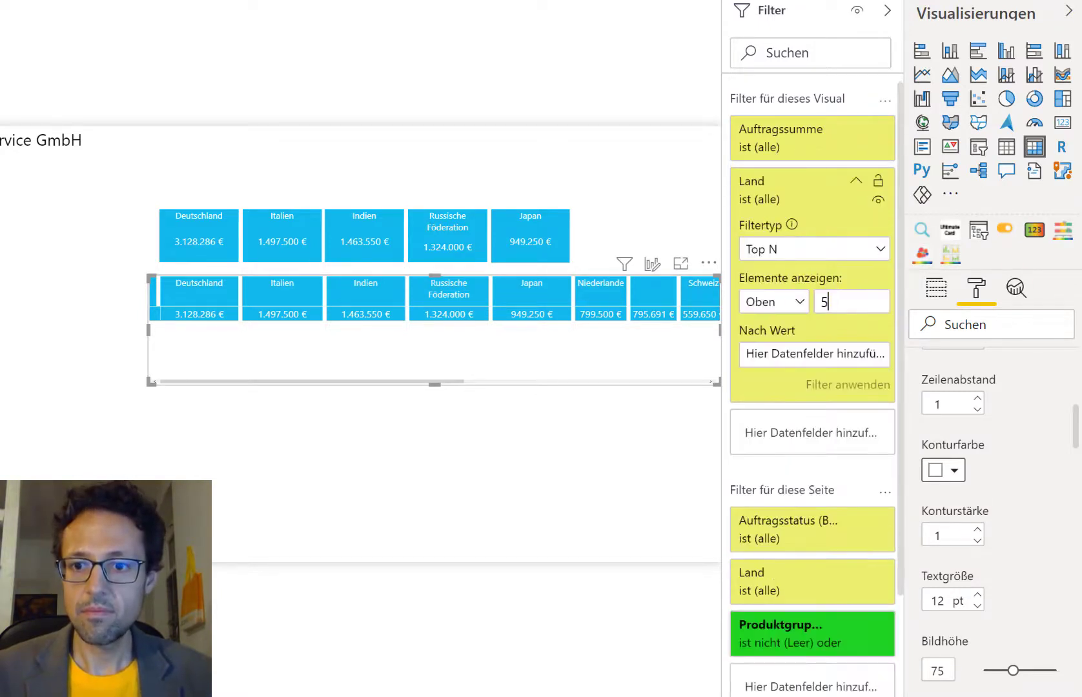
left_click_drag(1072, 348, 791, 362)
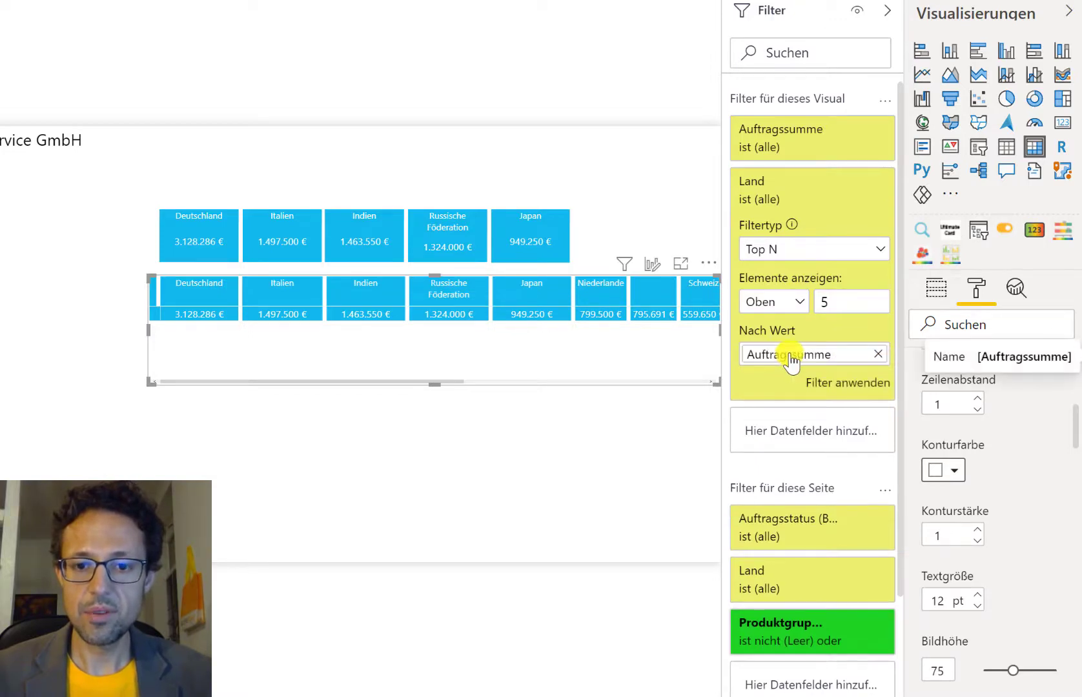
left_click(854, 387)
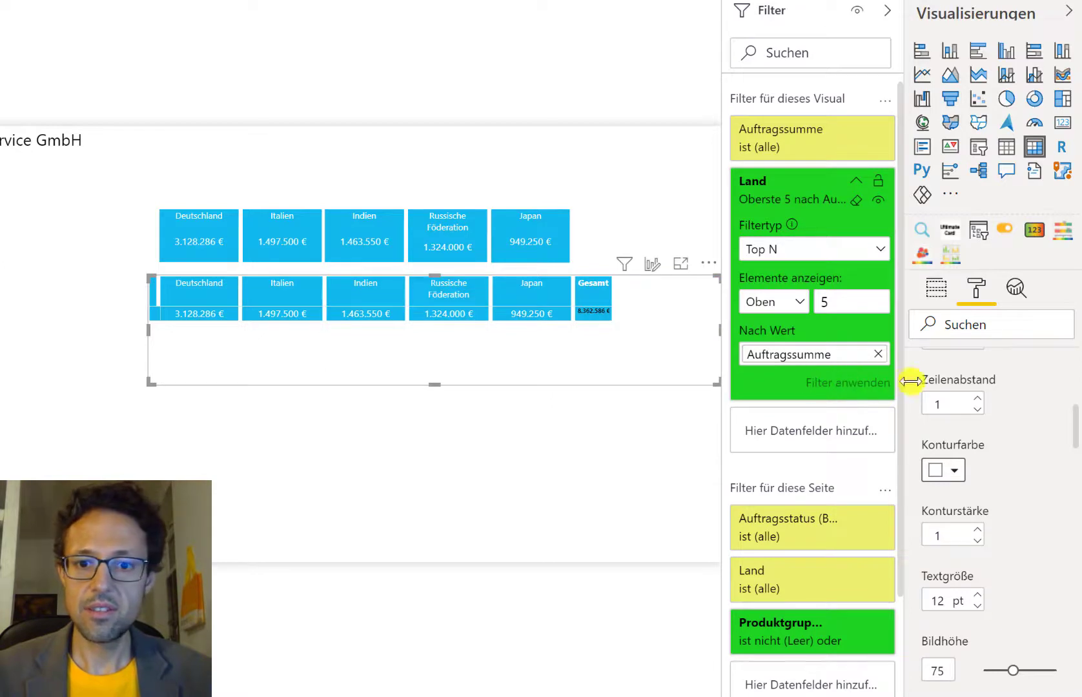
Turn off the matrix's column subtotals to remove the Gesamt column.
scroll(999, 407, "up", 8)
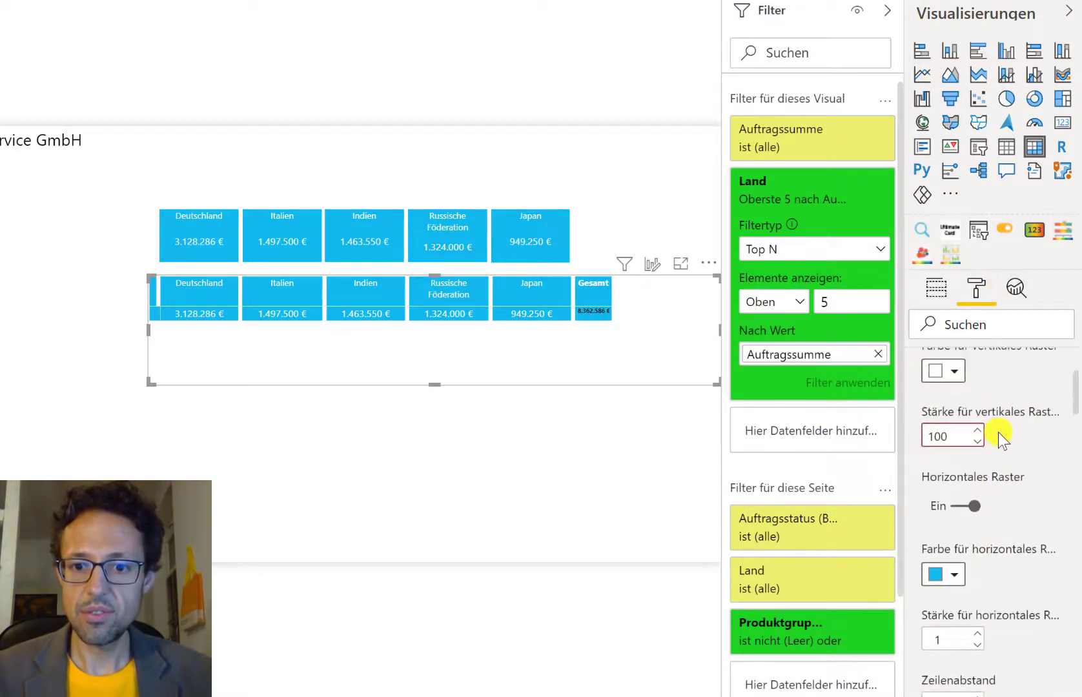
left_click(923, 452)
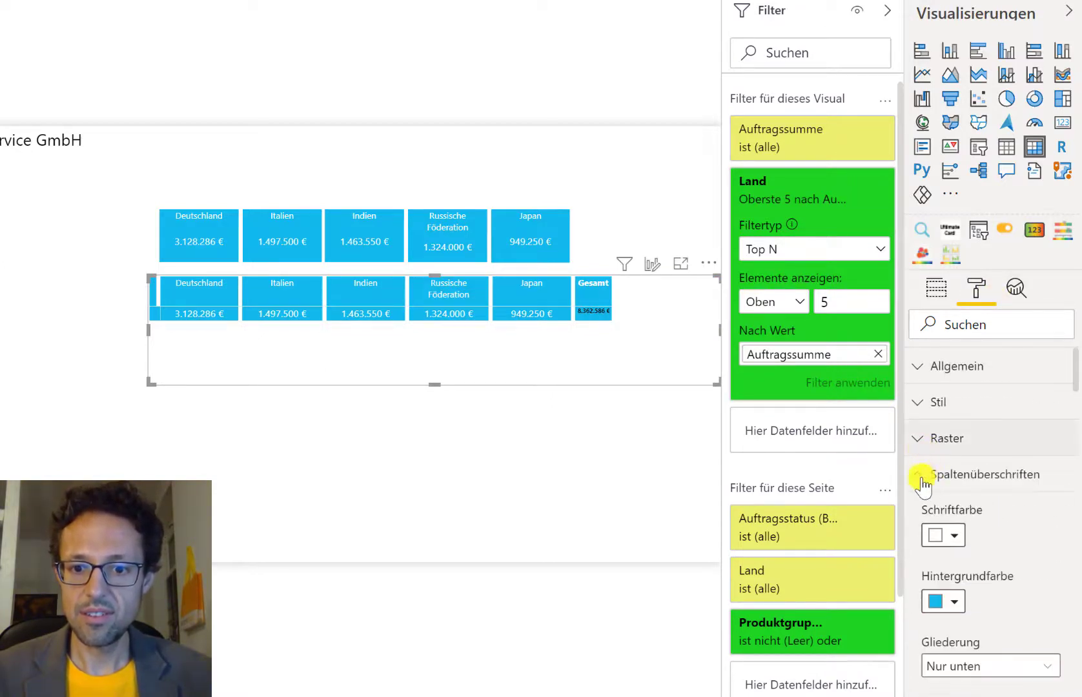
left_click(922, 481)
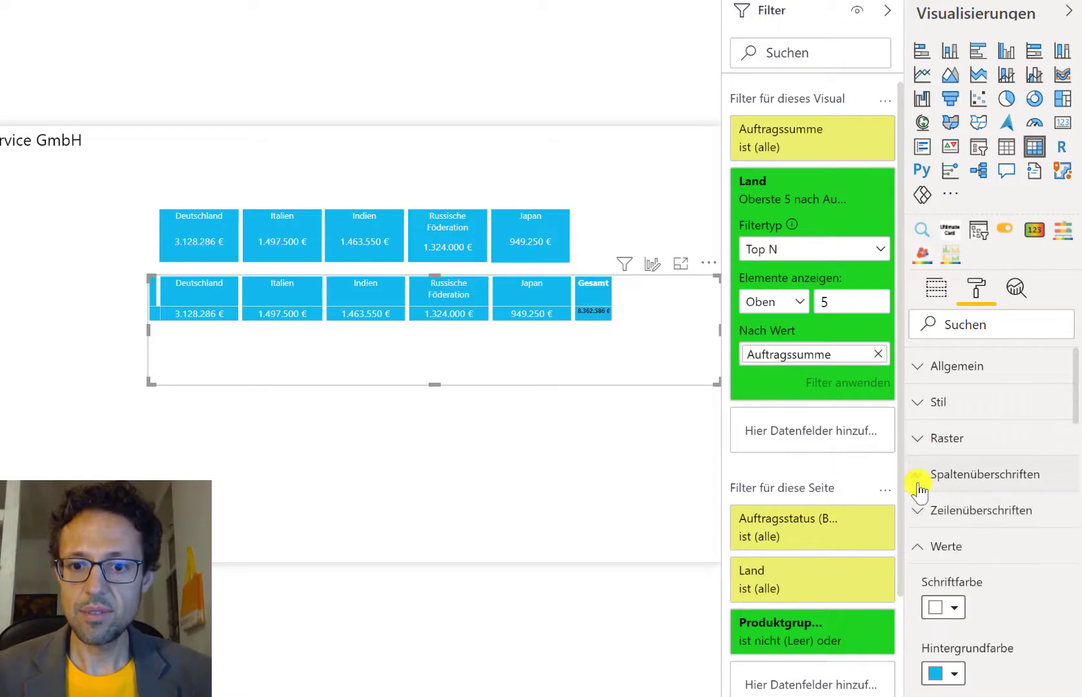
left_click(920, 548)
left_click(947, 597)
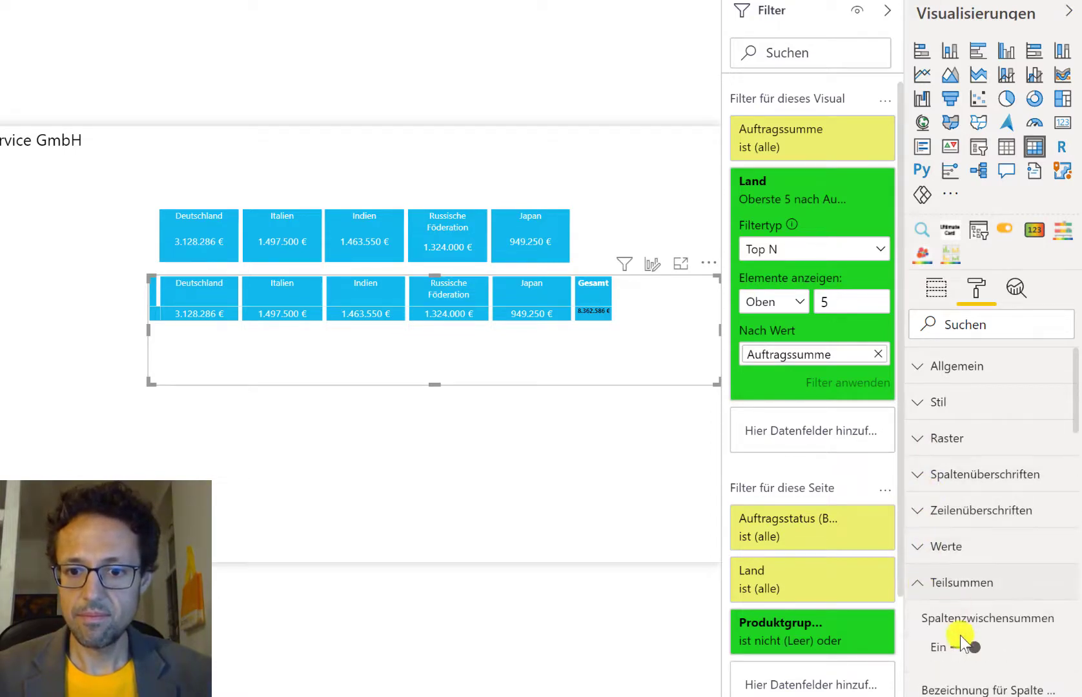
left_click(962, 648)
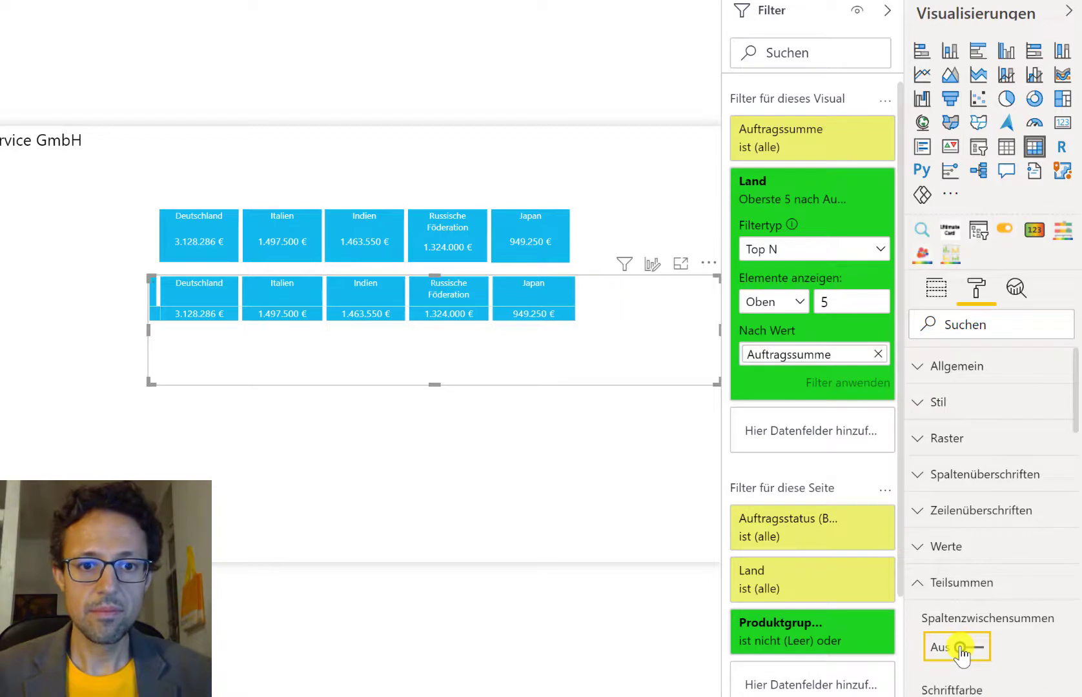
Collapse the filter and visualization panes, and extend the matrix's left edge slightly to align its Deutschland column with the card above.
left_click(891, 11)
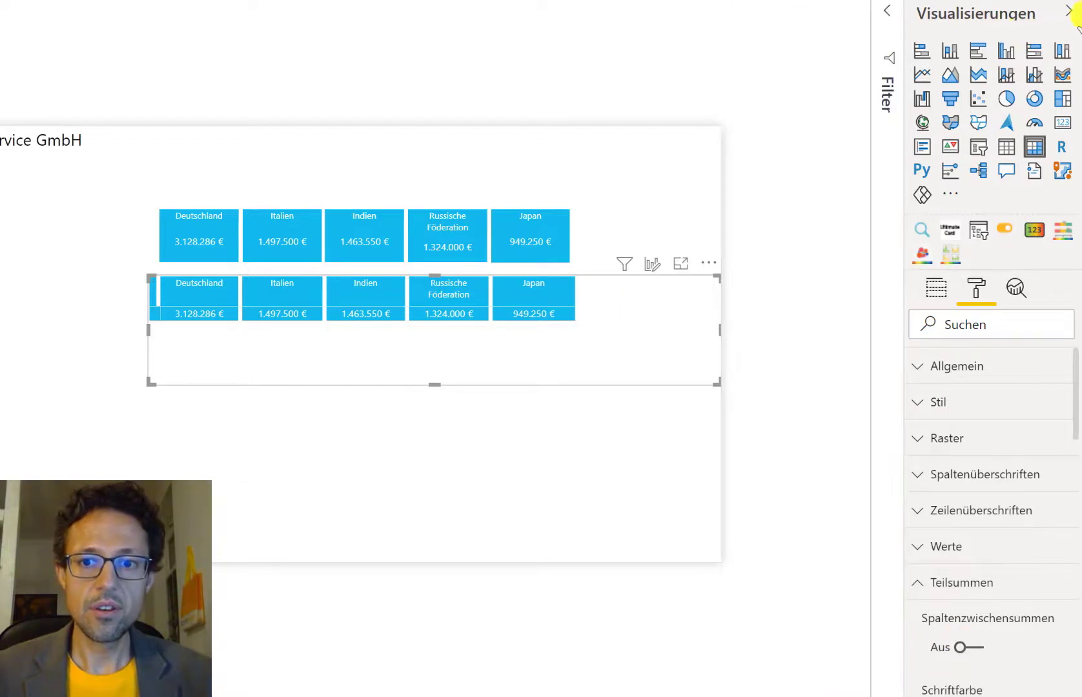
left_click(1069, 11)
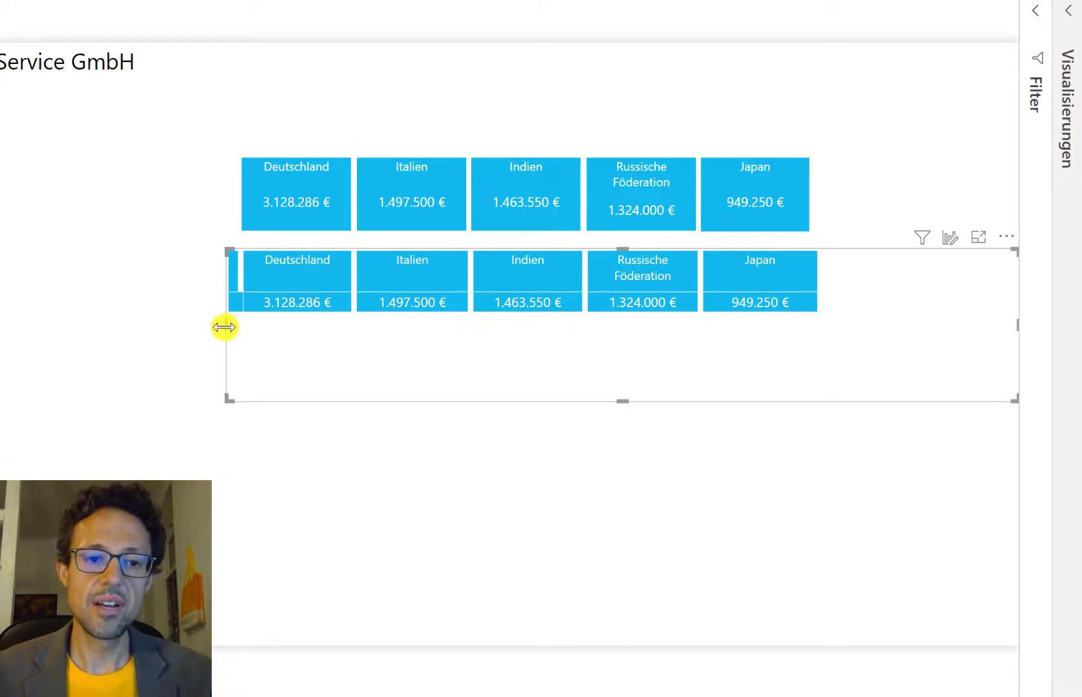
left_click_drag(223, 328, 226, 326)
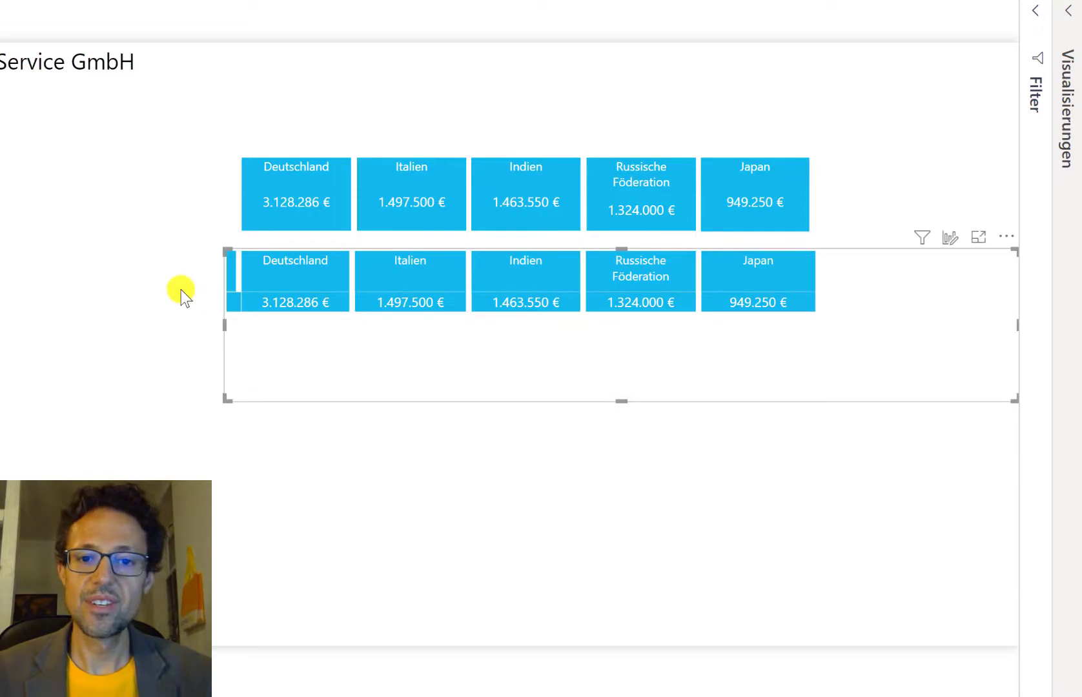
left_click(180, 286)
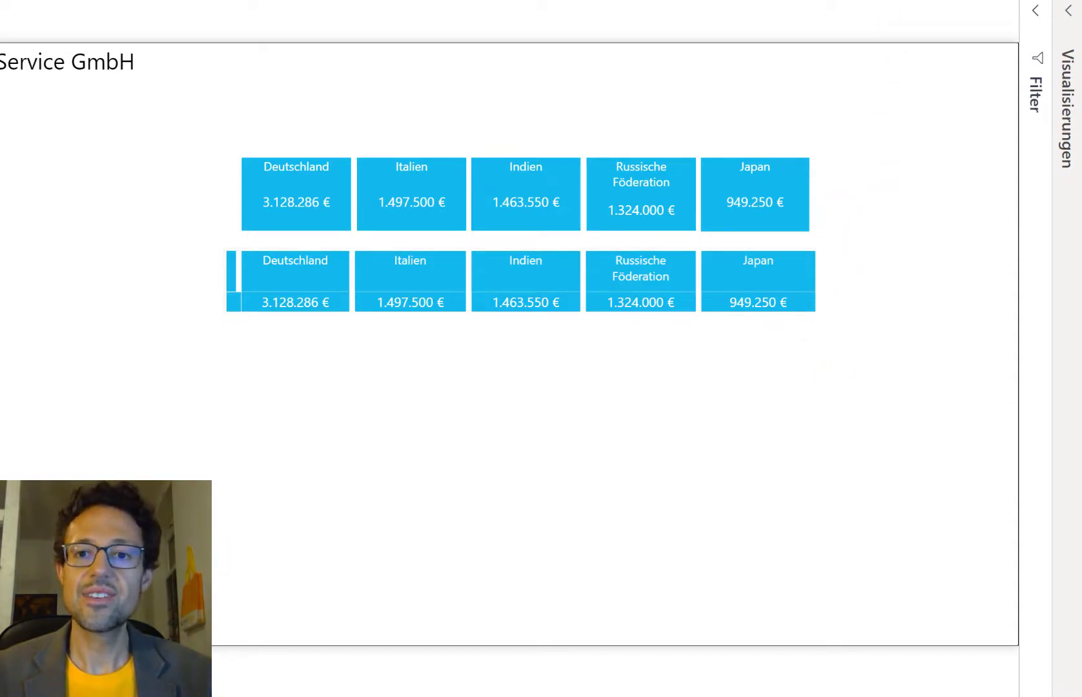
Start a Performance Analyzer recording and refresh all visuals to compare load times of the cards and the matrix.
left_click(927, 2)
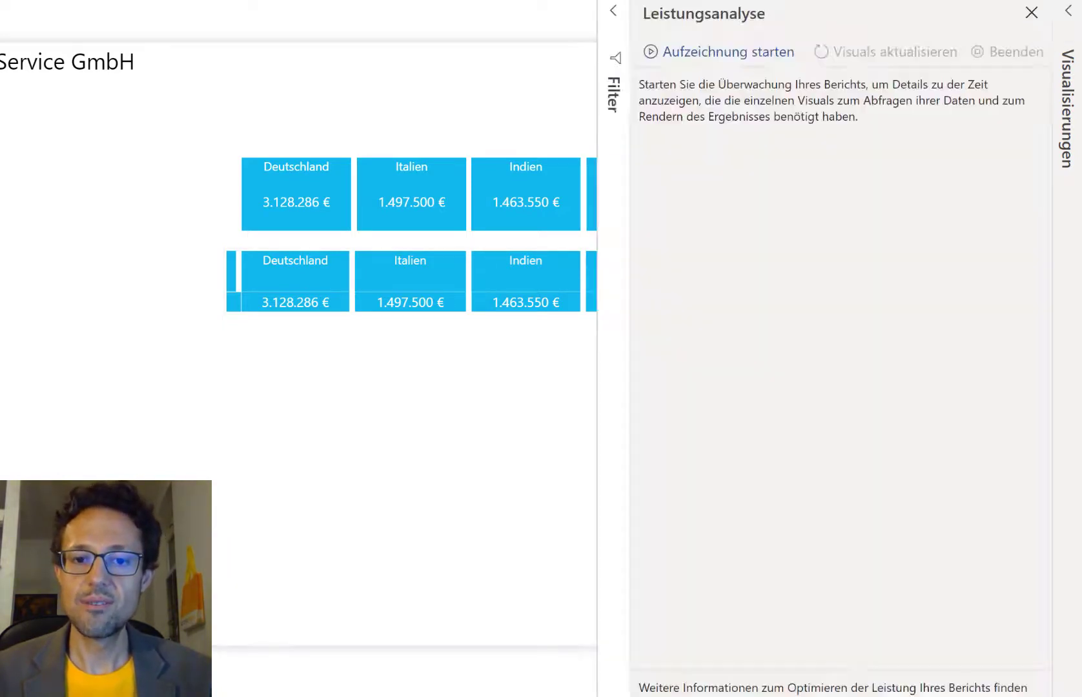
left_click(739, 53)
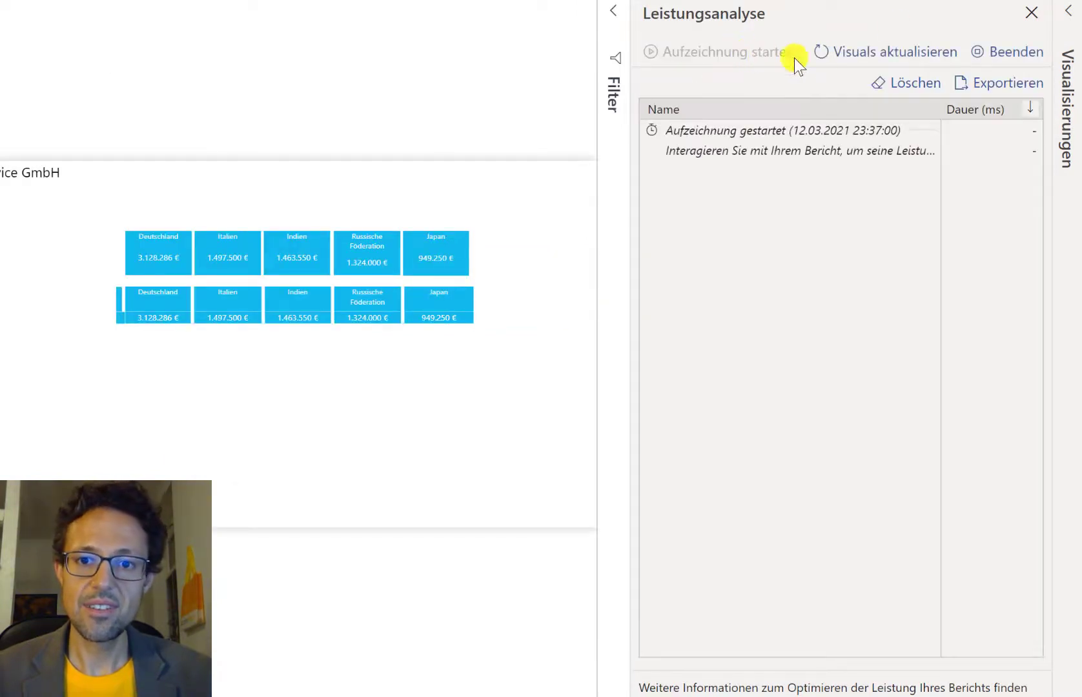
left_click(884, 53)
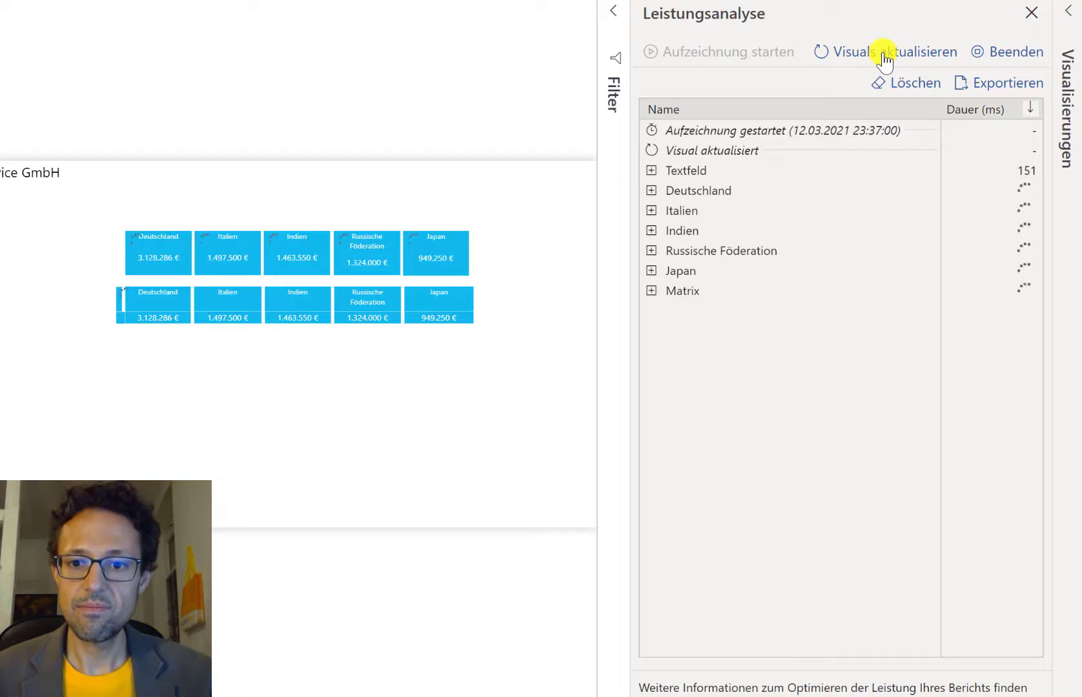